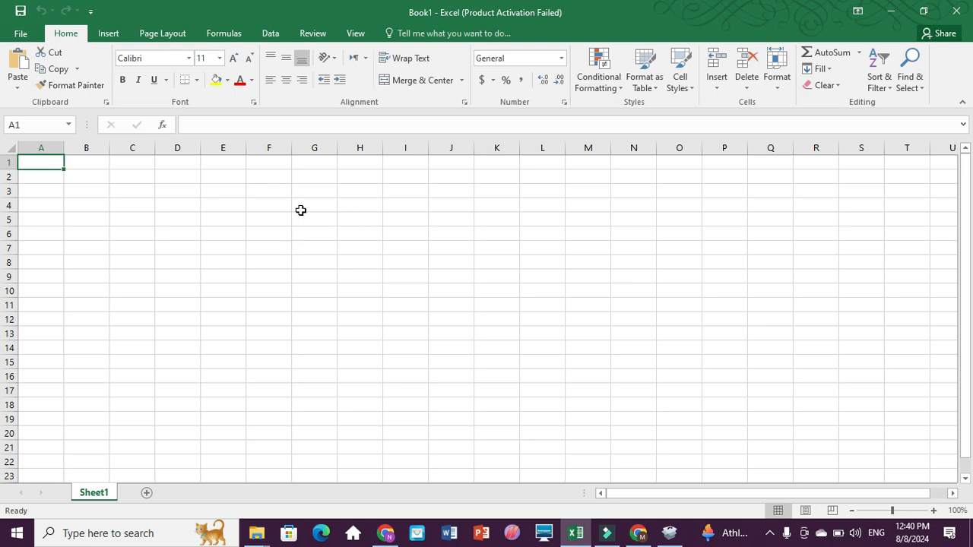
Enter the heading "Formula names" in F3 with "Sum" in F4, and fit column F to its text
click(281, 191)
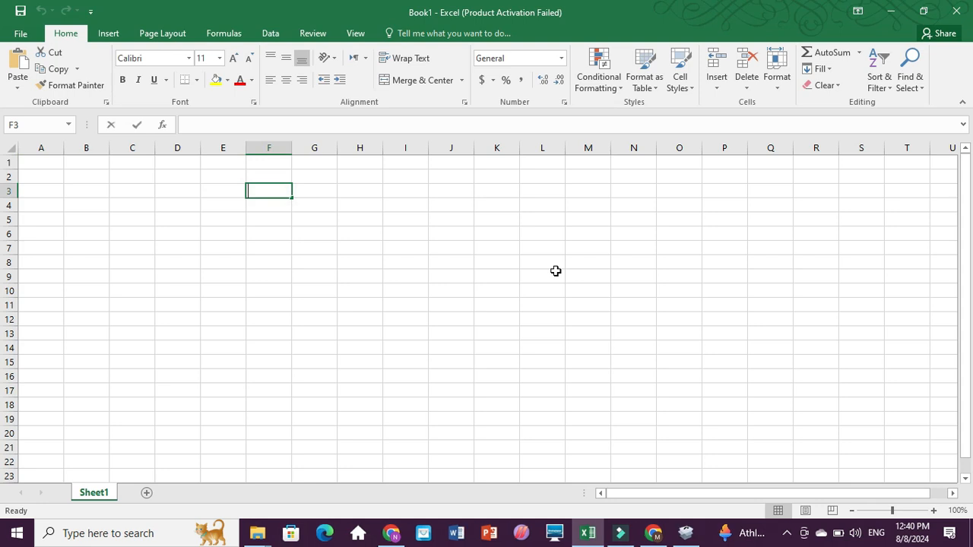
text(Formul)
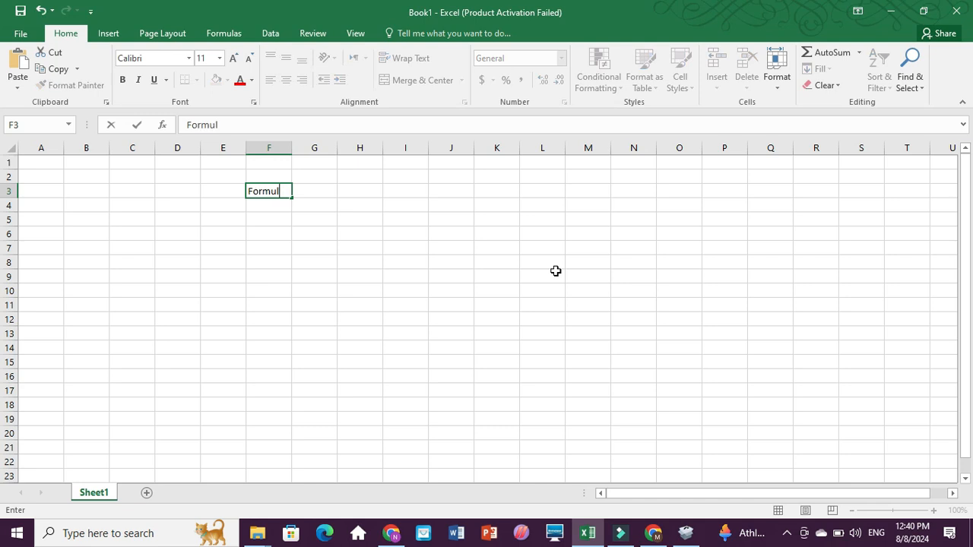
text(a names)
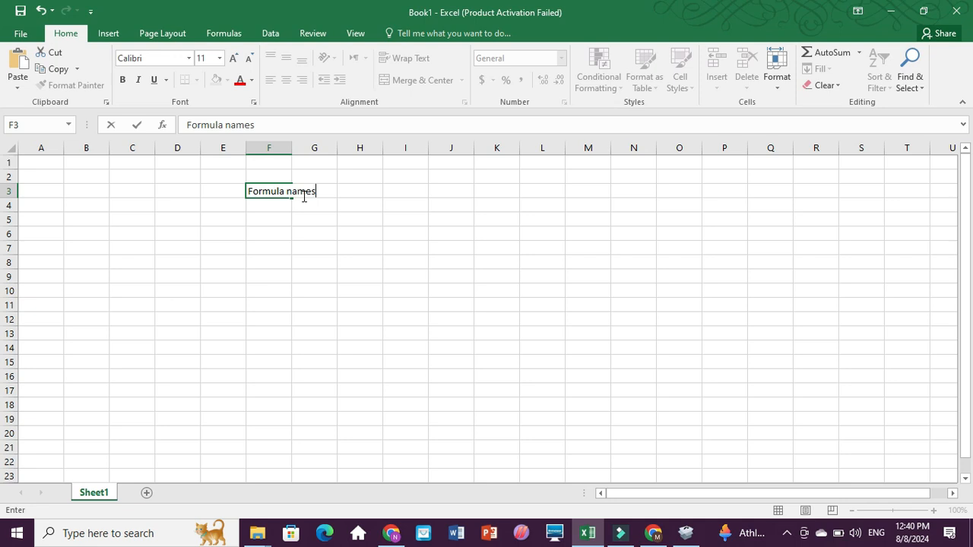
key(Return)
key(Return)
key(Up)
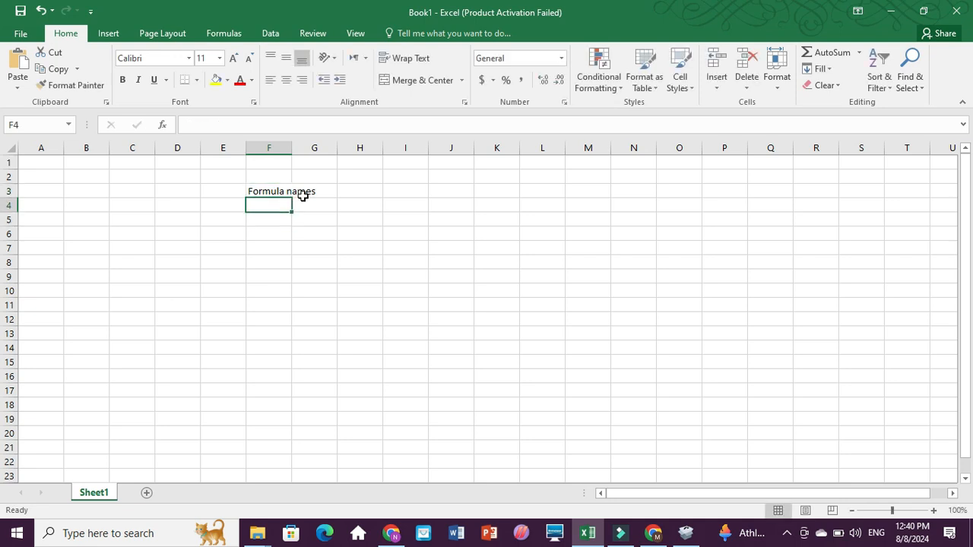
double_click(291, 147)
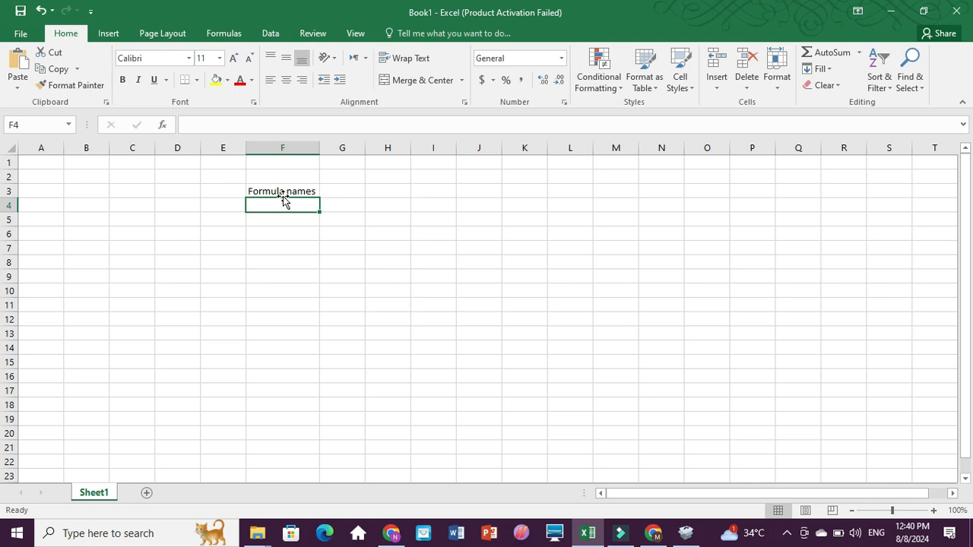
text(Sum)
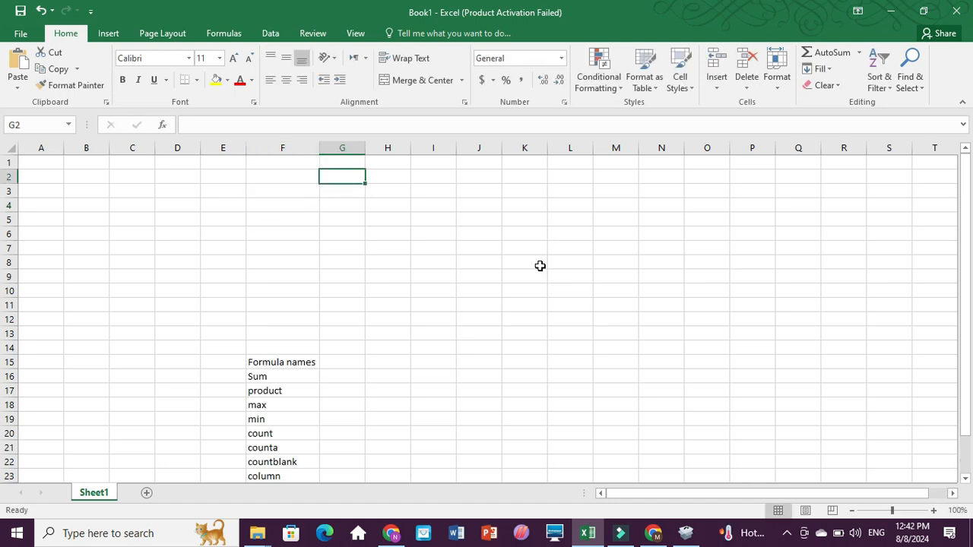
Enter the heading "Sum" in cell G2
text(Sum)
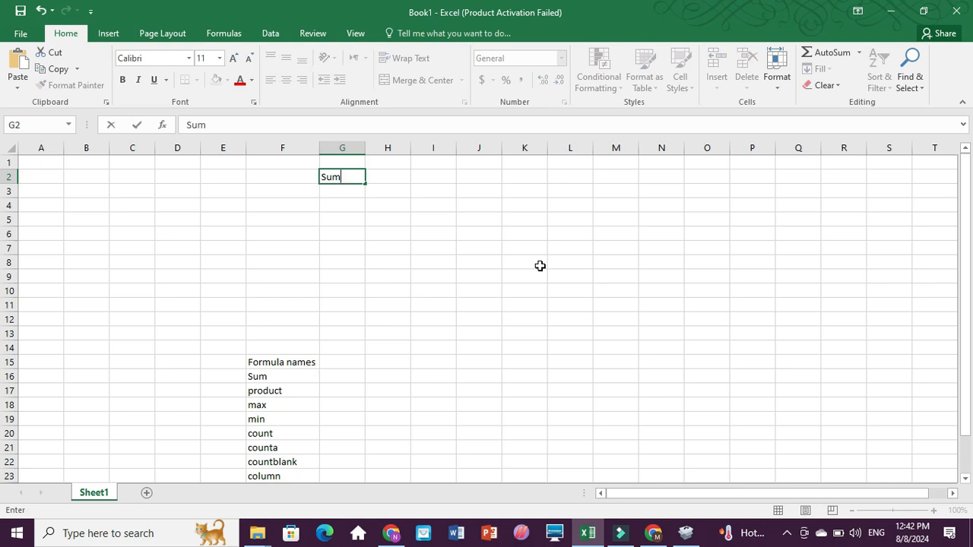
key(BackSpace)
key(BackSpace)
text(um)
key(Return)
Enter the values 4586, 6589, 4256, 6583 and 458 in cells G3 to G7
text(4586)
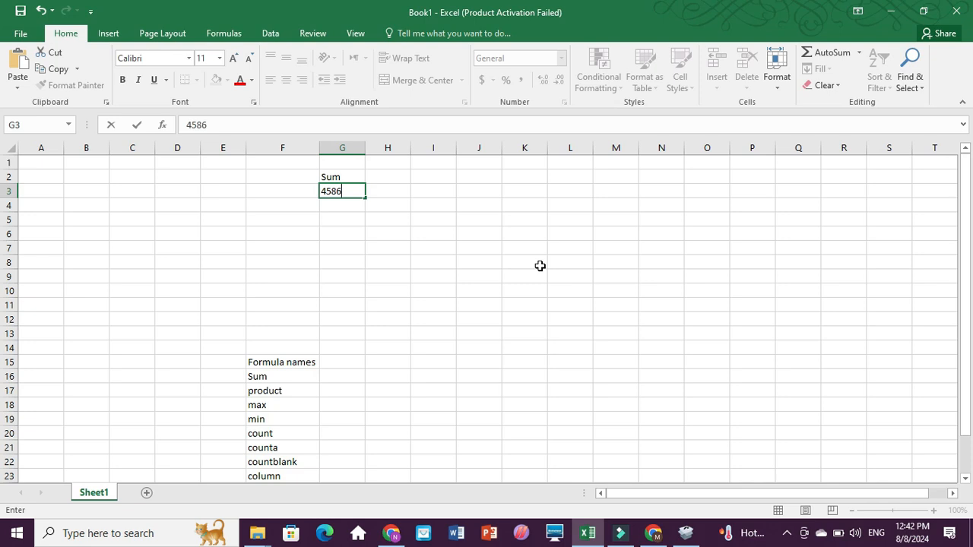
key(Return)
text(6589)
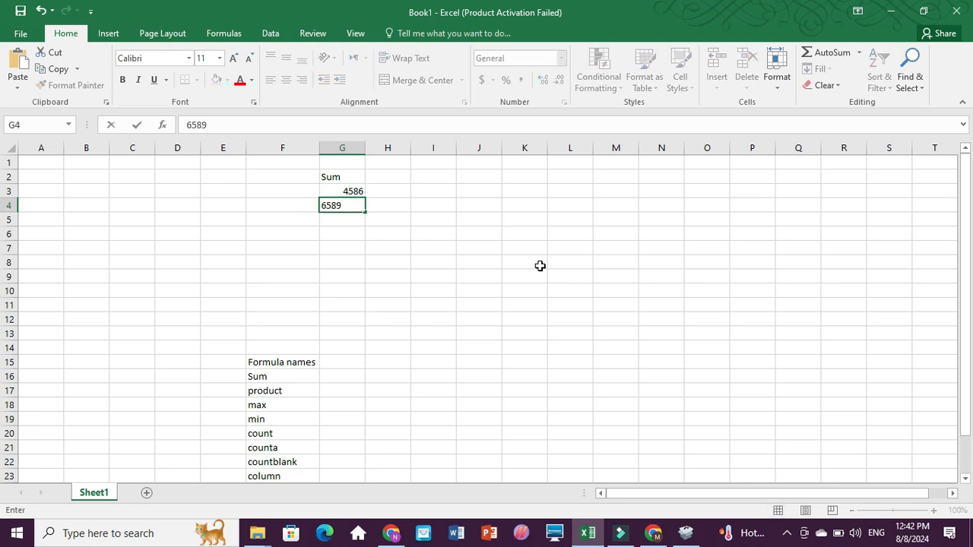
key(Return)
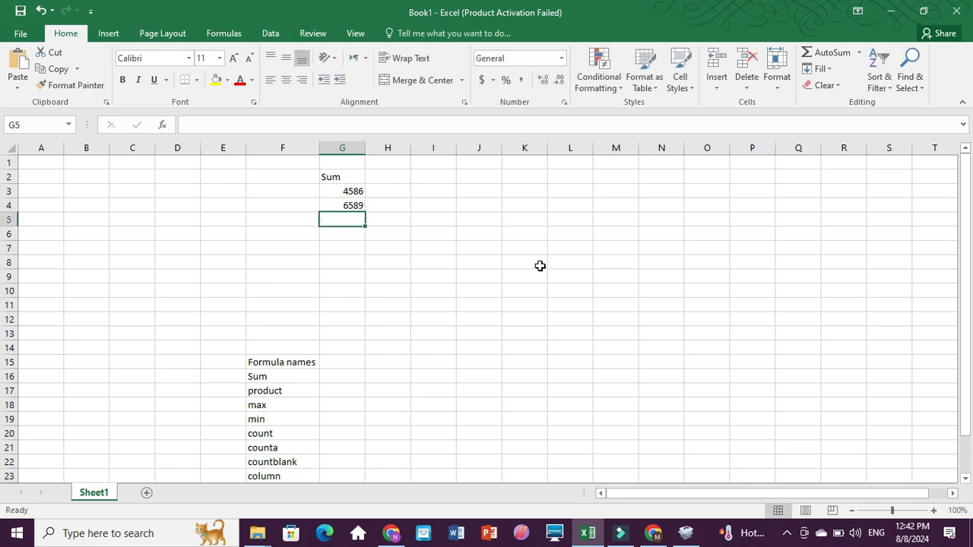
text(4256)
key(Return)
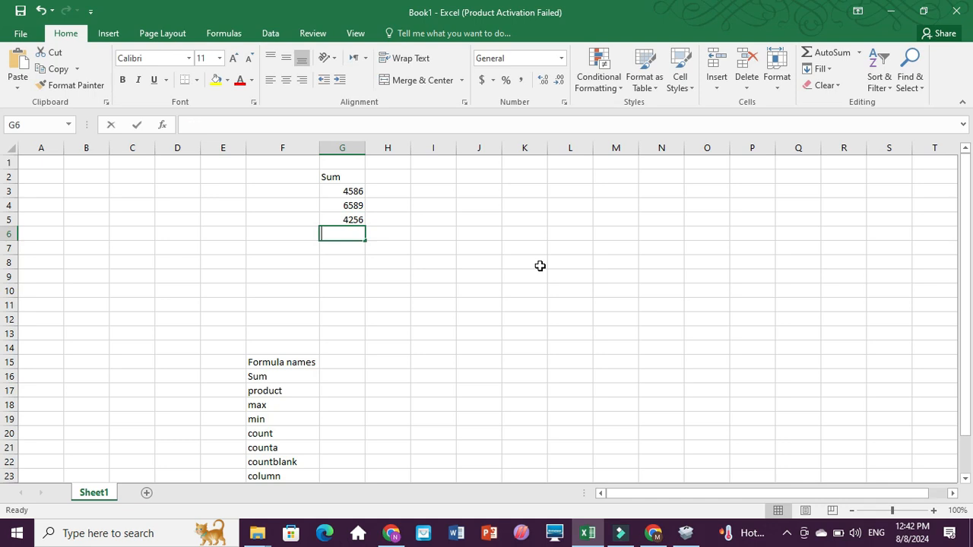
text(6583)
key(Return)
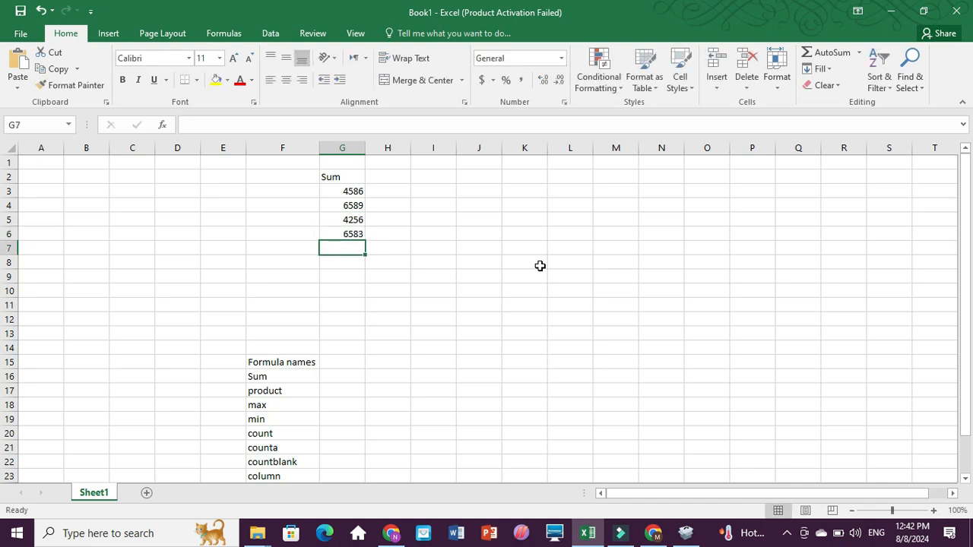
text(458)
key(Return)
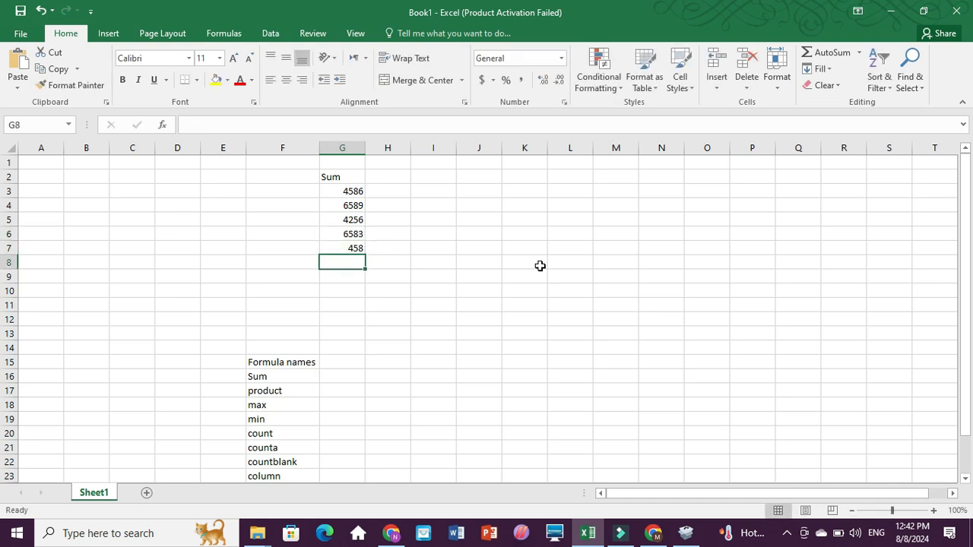
Continue the number column with 2364, 6587, 4521, 4896, 485, 265 and 487 in cells G8 to G14
text(2364)
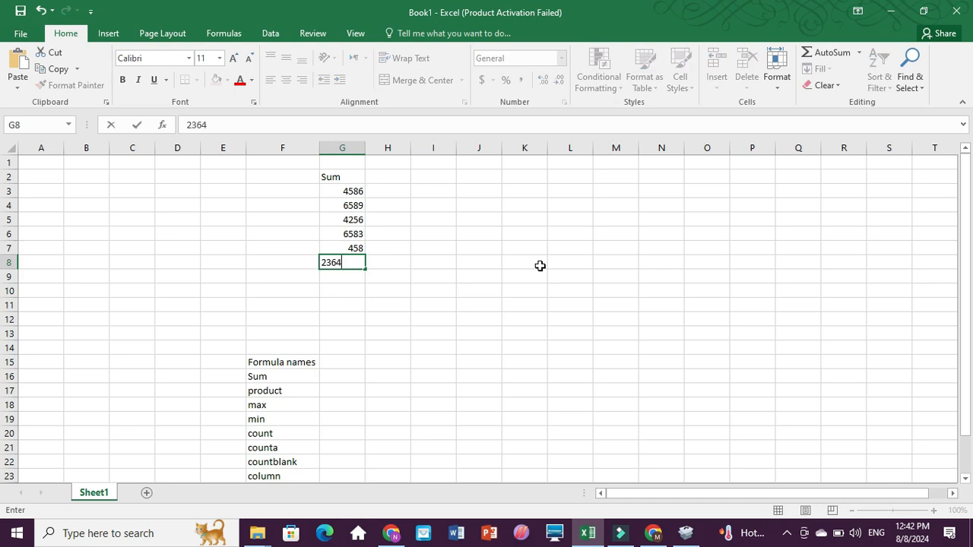
key(Return)
text(6587)
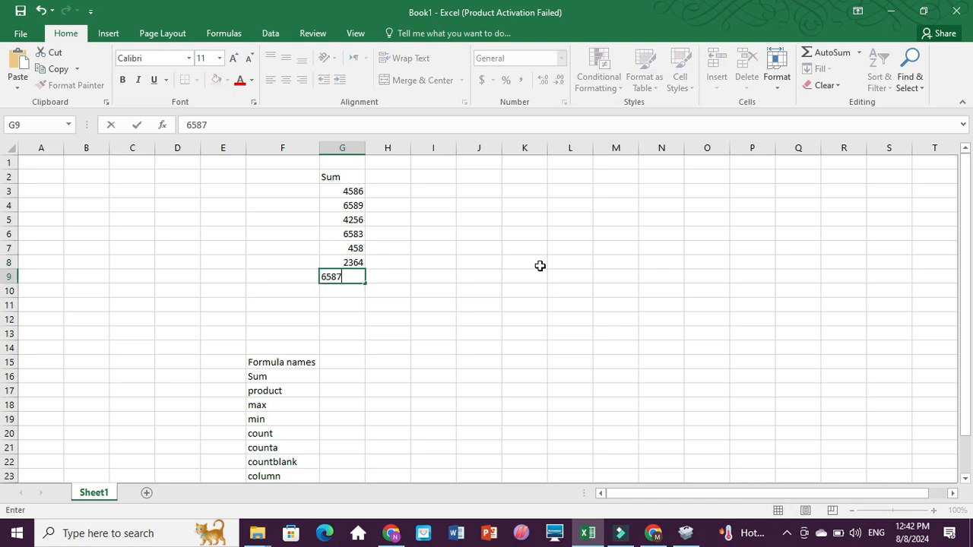
key(Return)
text(4521)
key(Return)
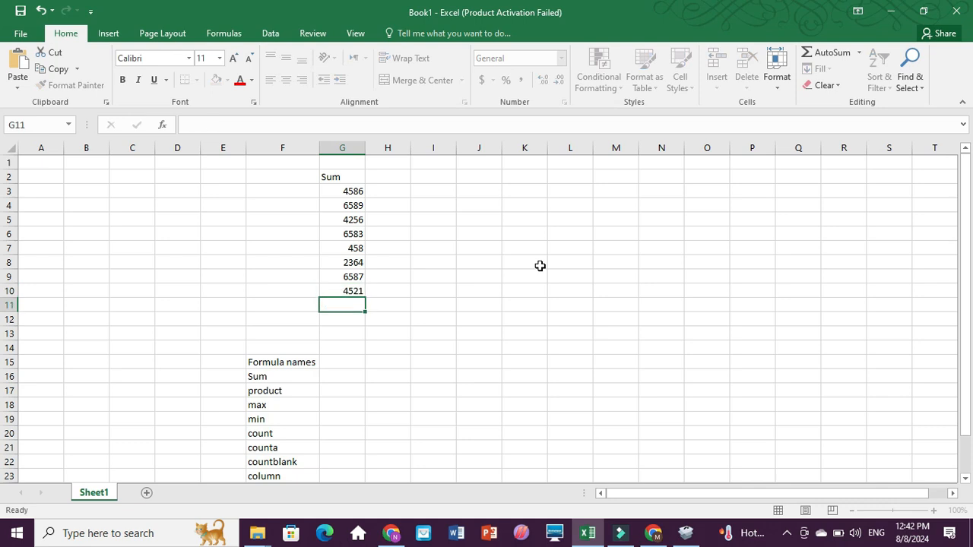
text(4896)
key(Return)
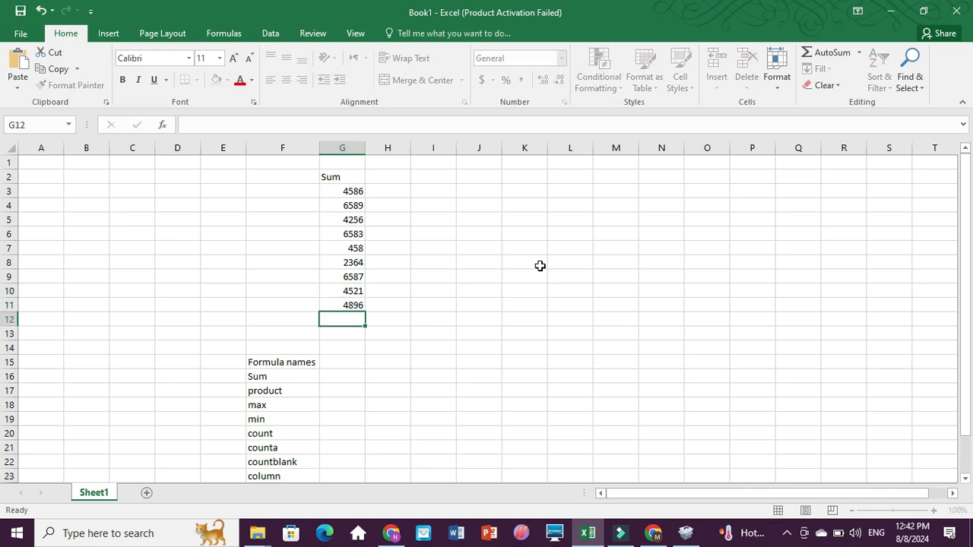
text(485)
key(Return)
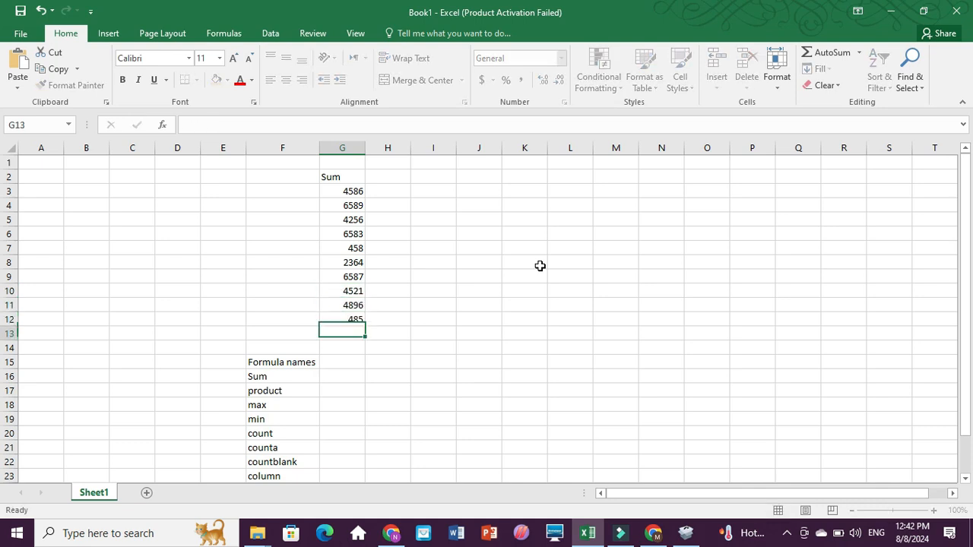
text(265)
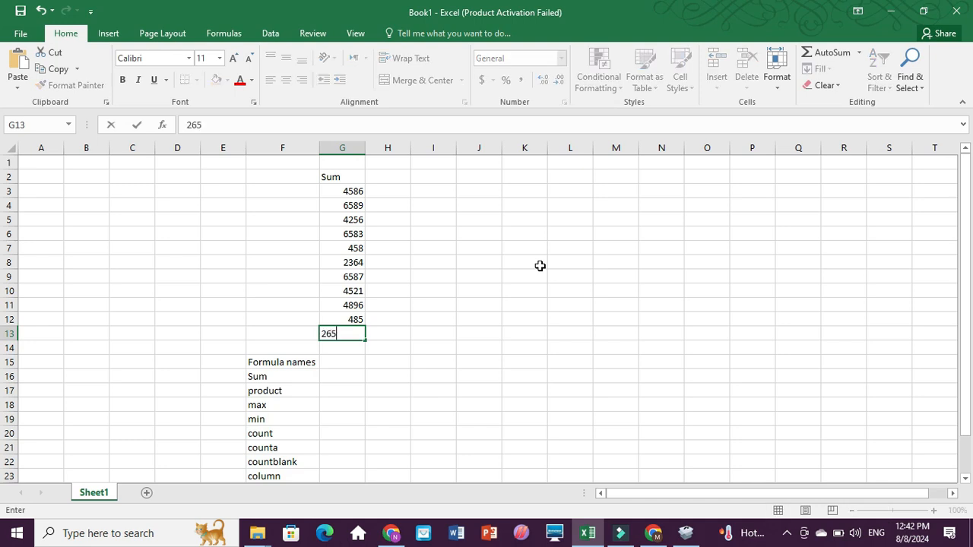
key(Return)
text(487)
key(Return)
Add "average" to the end of the formula names list in cell F27
scroll(365, 372, down, 2)
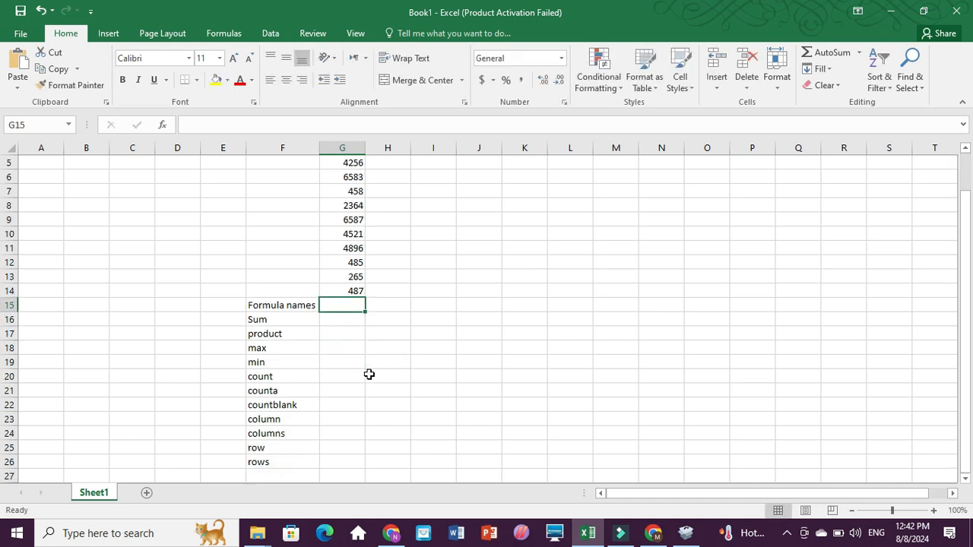
click(279, 472)
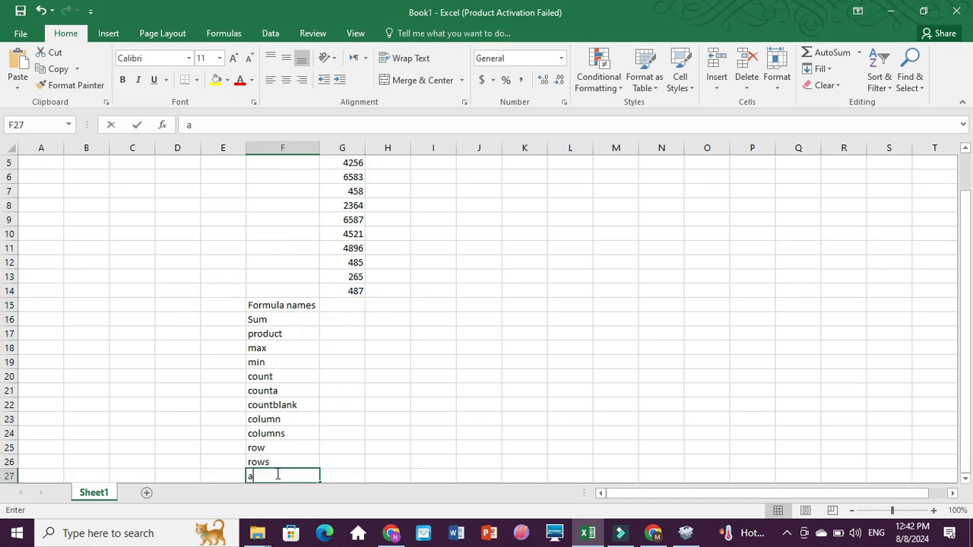
text(average)
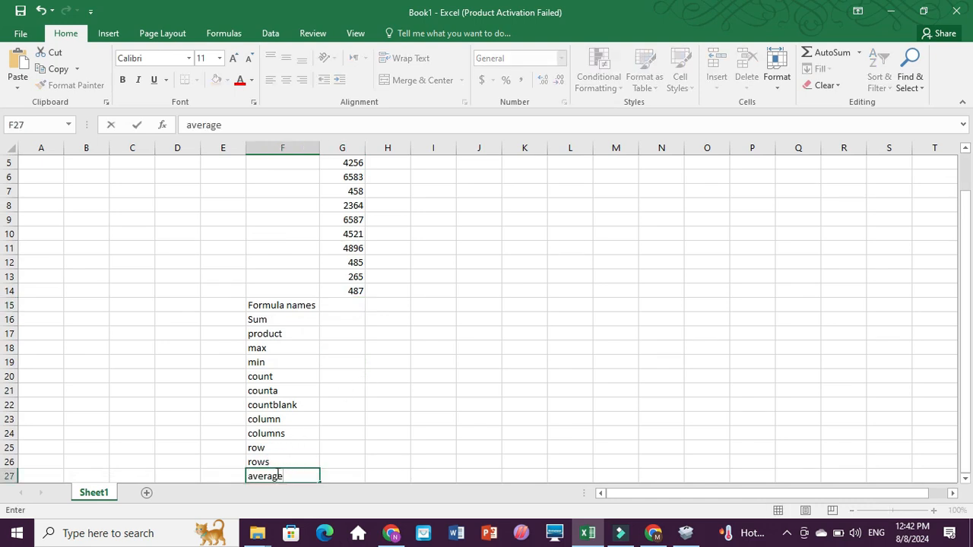
key(Tab)
Copy the Sum column in G2:G14 across into columns H, I and J
key(Up)
key(Up)
key(Up)
key(Up)
key(Up)
key(Up)
key(Up)
key(Up)
key(Up)
key(Up)
key(Up)
key(Up)
key(Up)
key(Up)
key(Up)
key(Up)
key(Up)
key(Up)
key(Up)
key(Up)
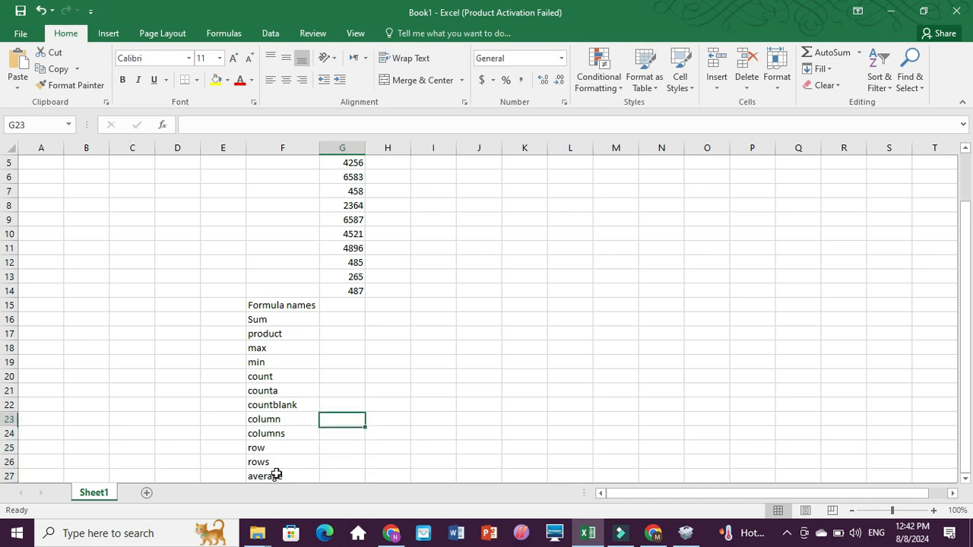
key(Down)
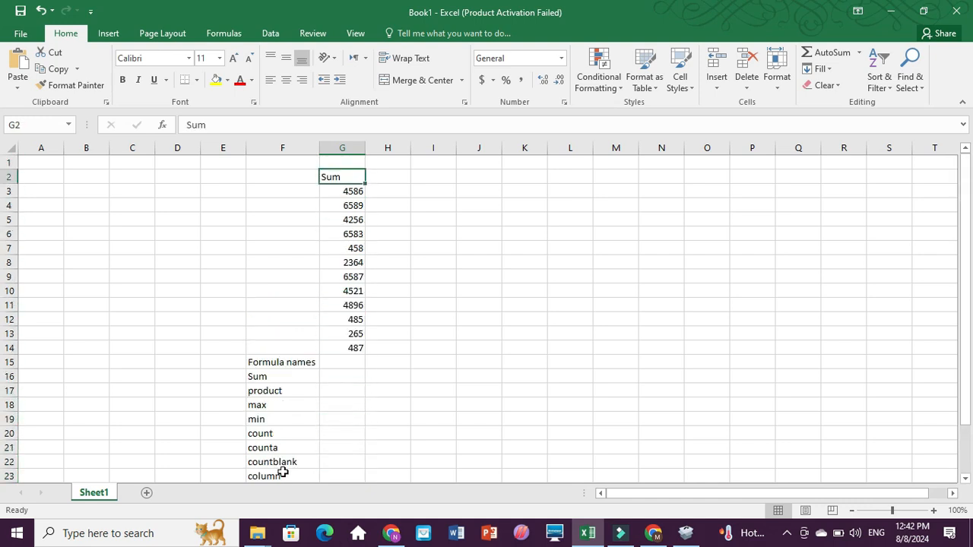
drag(356, 176, 434, 221)
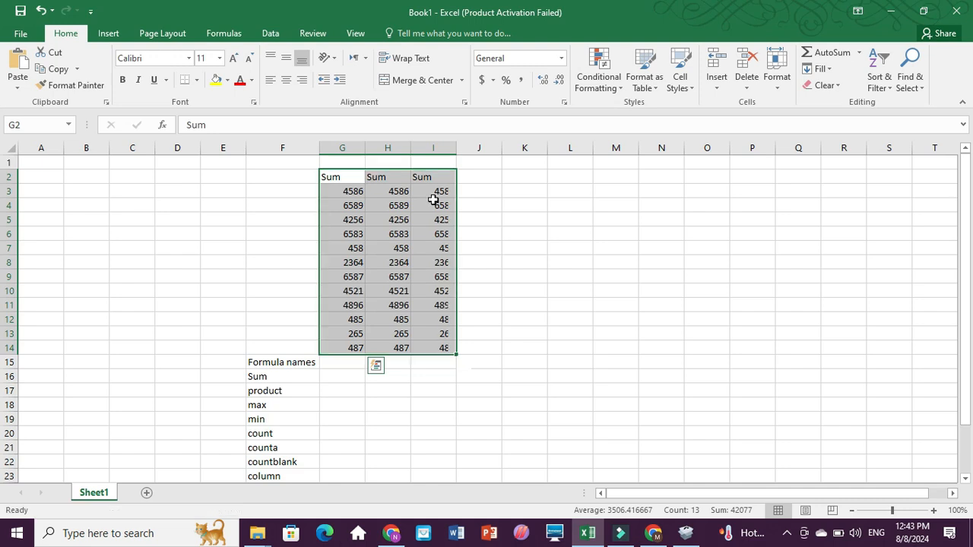
click(472, 178)
drag(425, 176, 493, 353)
Change the heading in J2 to "Average"
click(487, 177)
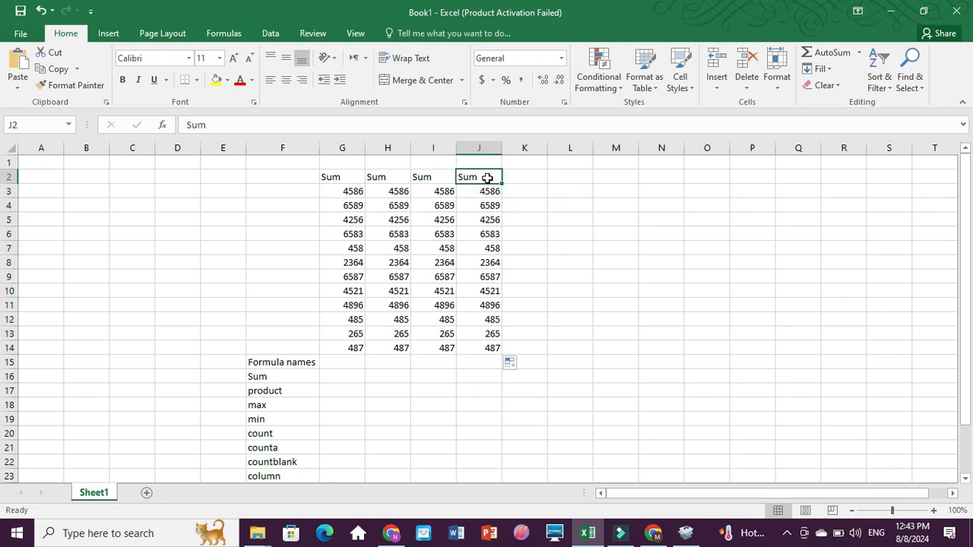
text(Average)
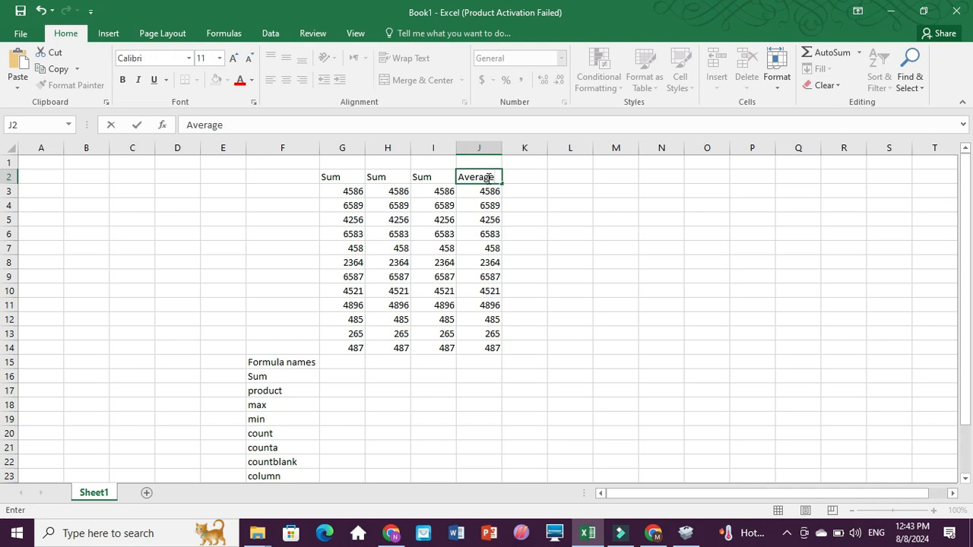
key(Tab)
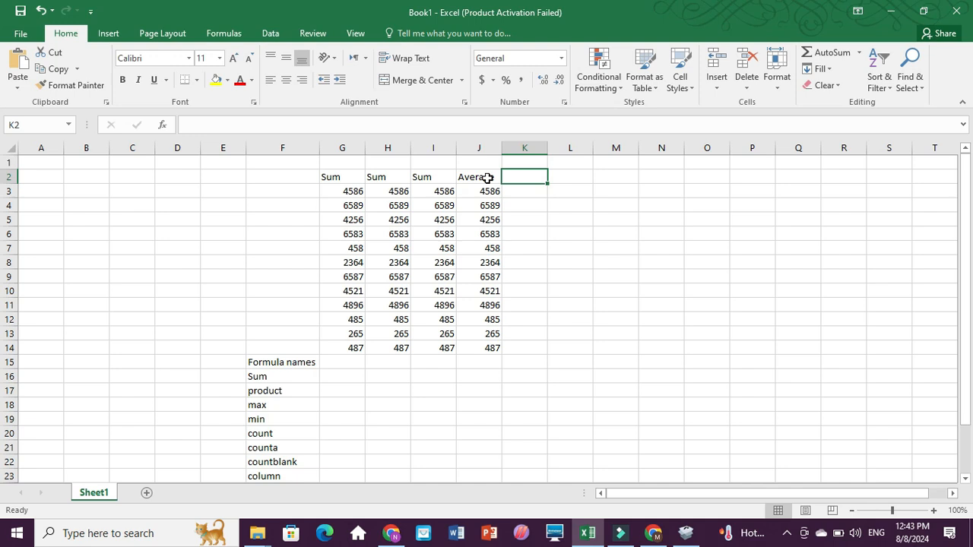
Copy the Average column J2:J14 into column K and change the heading in K2 to "Count"
drag(487, 177, 552, 209)
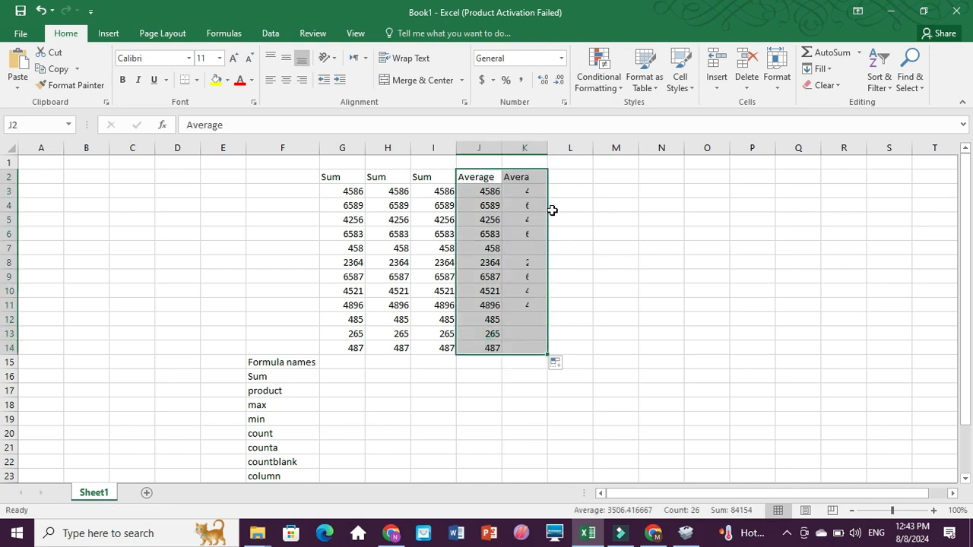
click(527, 176)
text(Cou)
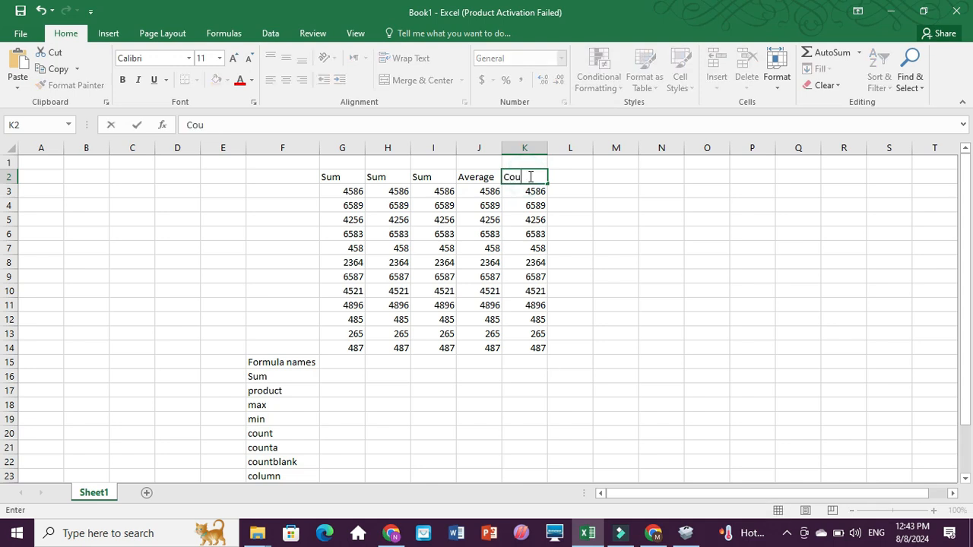
text(nt)
key(Tab)
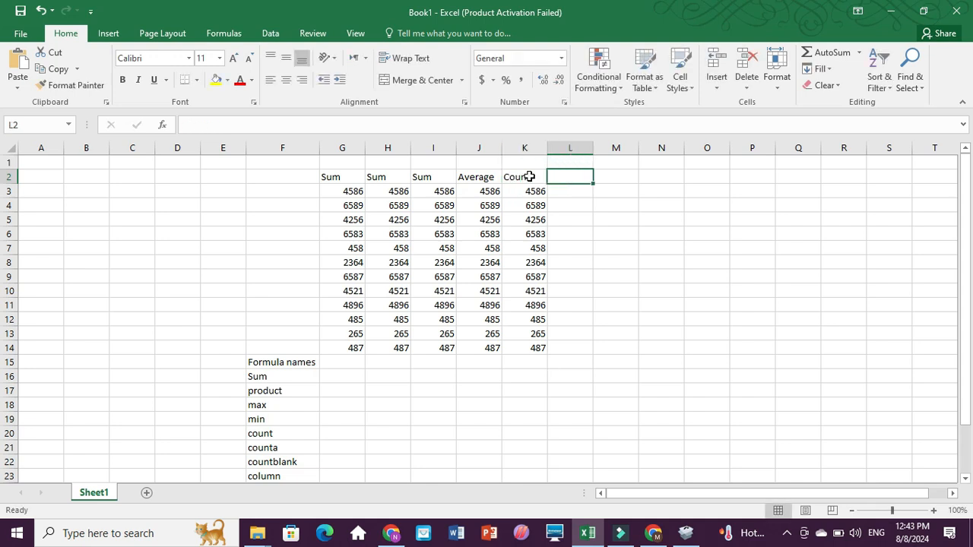
Copy the Count column K2:K14 into columns L and M, and change the heading in L2 to "Counta"
drag(530, 176, 620, 352)
click(575, 176)
double_click(588, 176)
text(a)
Change the heading in M2 to "Countblank" and fit column M to its text
click(624, 174)
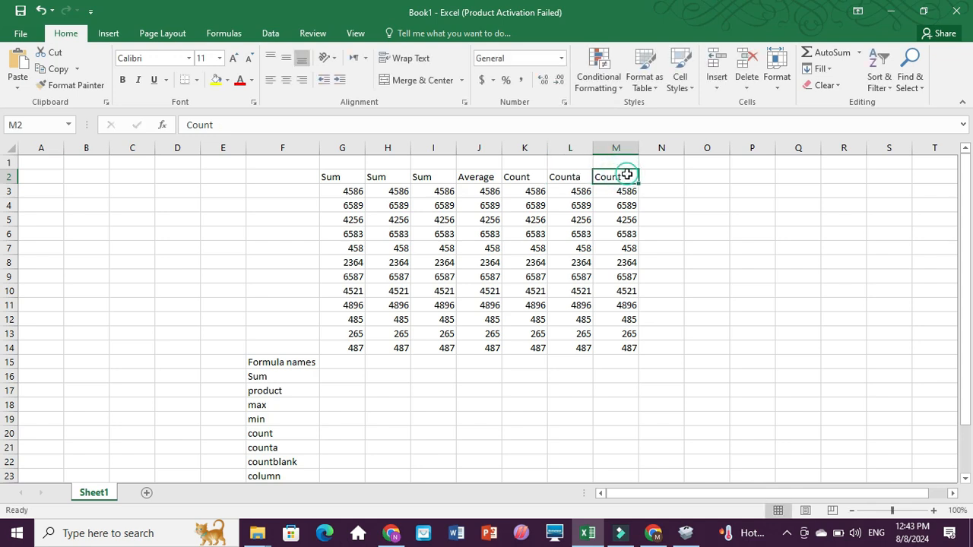
double_click(631, 183)
text(blank)
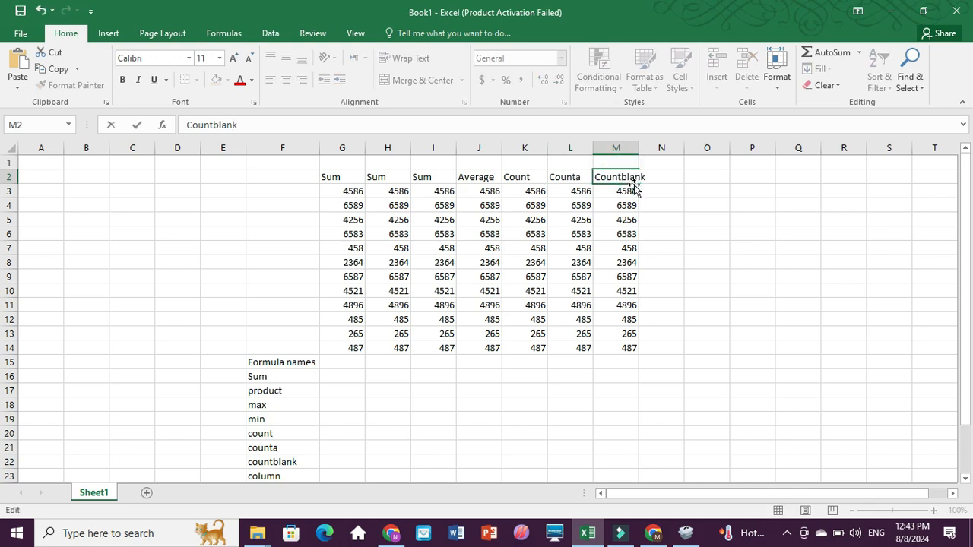
click(633, 190)
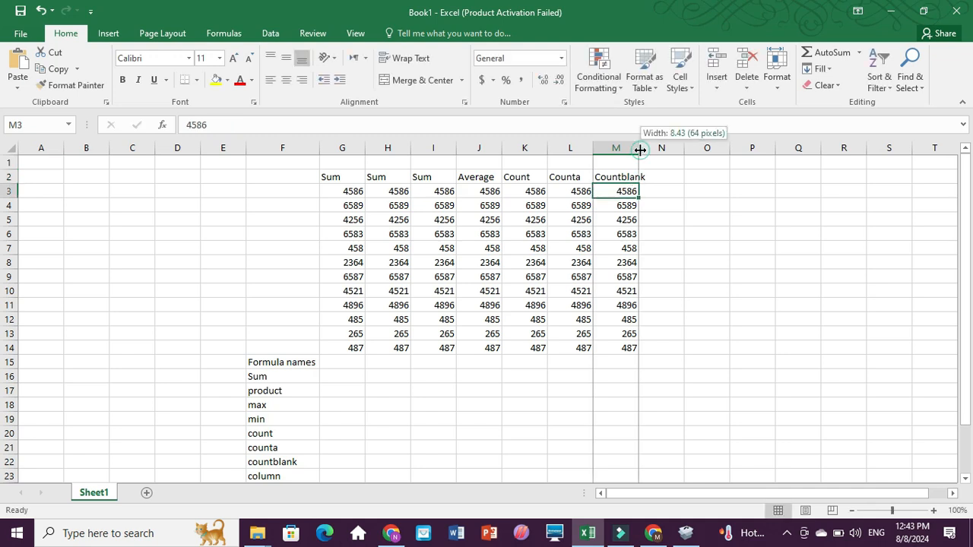
double_click(638, 149)
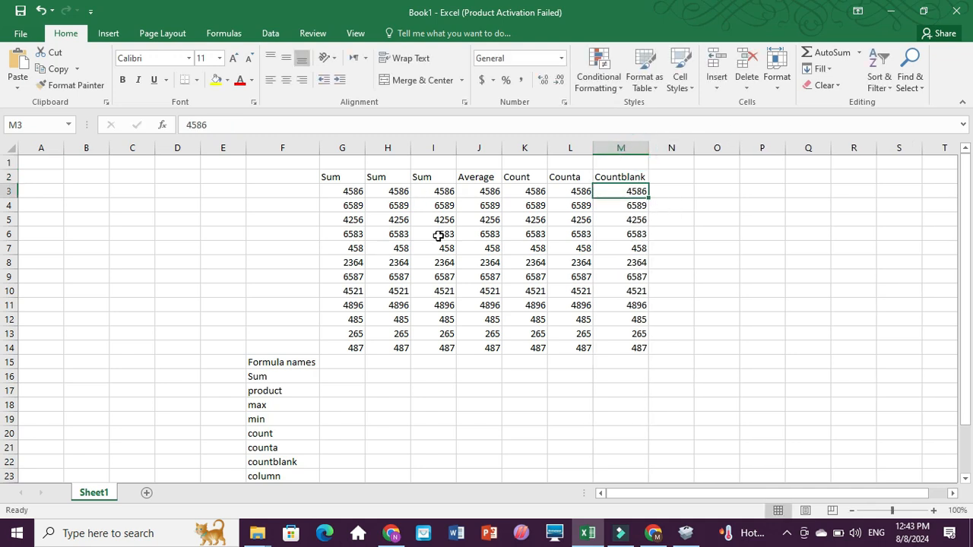
Enter the headings "max" in N2 and "min" in O2, and fill both columns with the numbers from M3:M14
click(662, 178)
text(max)
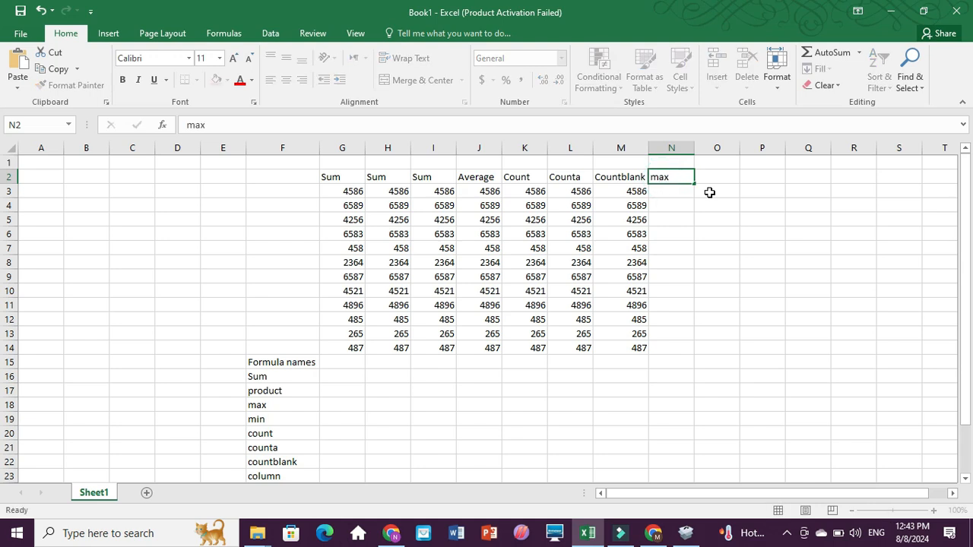
key(Tab)
text(min)
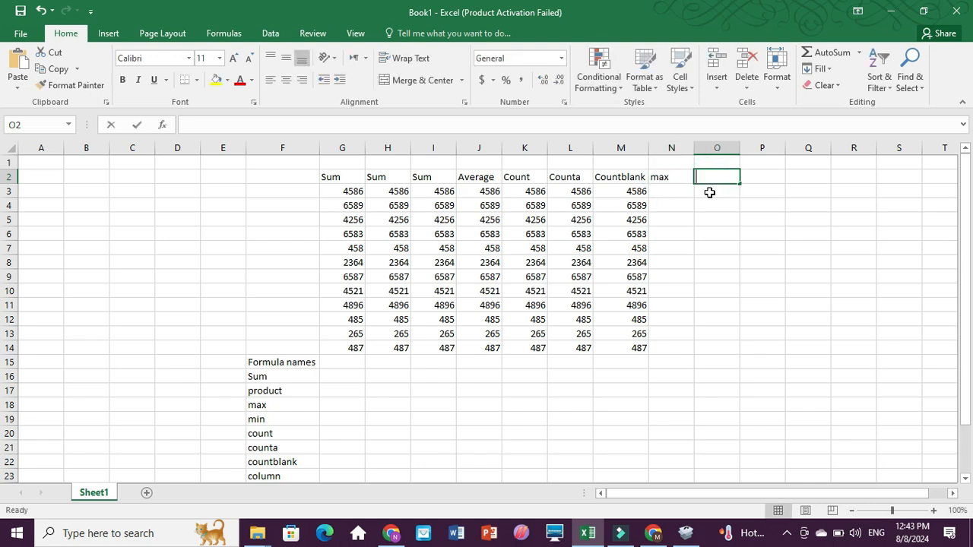
key(Tab)
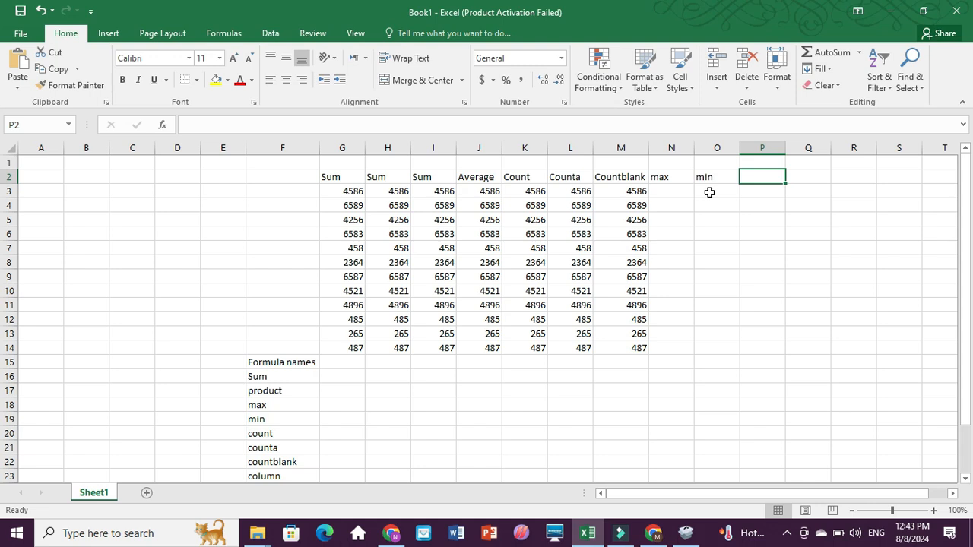
drag(645, 191, 728, 355)
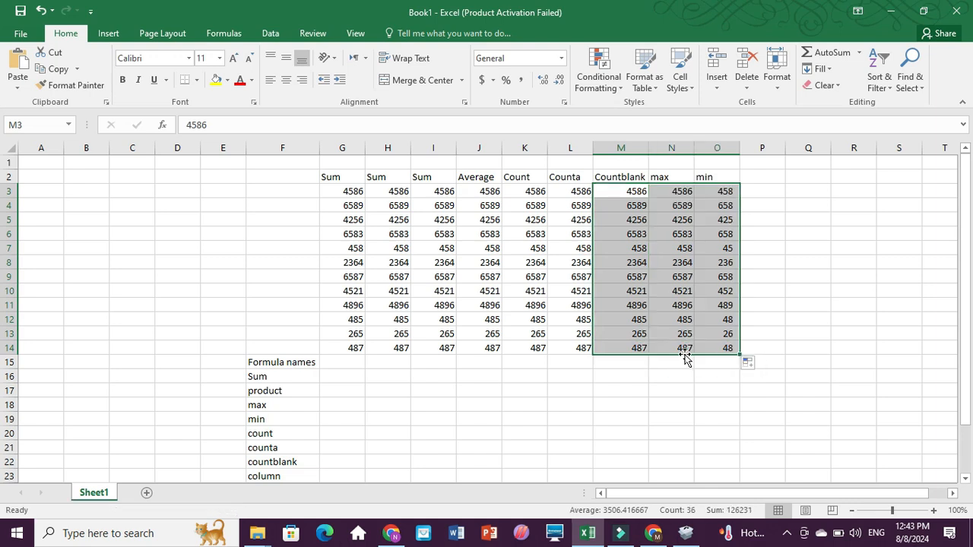
Clear cells M7, M11 and M4 in the Countblank column
click(639, 247)
key(Delete)
key(Down)
key(Down)
key(Down)
key(Down)
key(Delete)
key(Up)
key(Up)
key(Up)
key(Up)
key(Up)
key(Up)
key(Up)
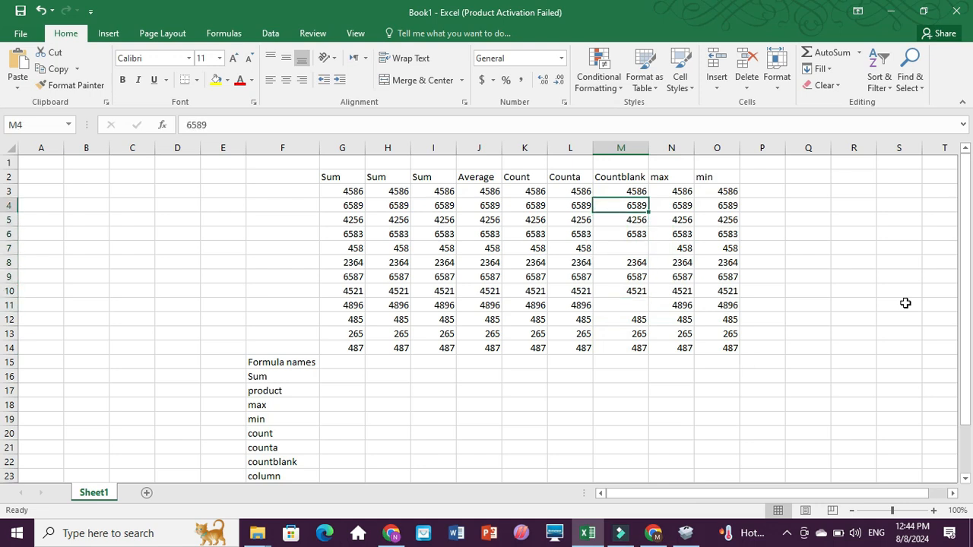
key(Delete)
Replace numbers in the Counta column with letters: "a" in L5, "b" in L7, "c" in L9 and "d" in L12
key(Left)
key(Down)
text(a)
key(Return)
key(Down)
text(b)
key(Return)
key(Down)
text(c)
key(Return)
key(Down)
key(Down)
text(d)
key(Left)
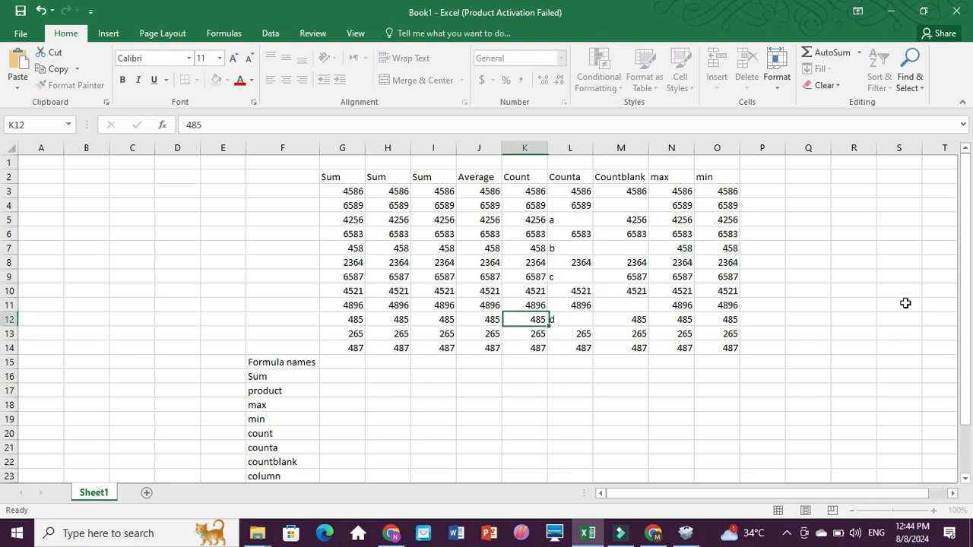
Replace numbers in the Count column with letters: "d" in K12, "c" in K9, "a" in K5 and "d" in K7
text(d)
key(Up)
key(Up)
key(Up)
text(c)
key(Up)
key(Up)
key(Up)
key(Up)
text(a)
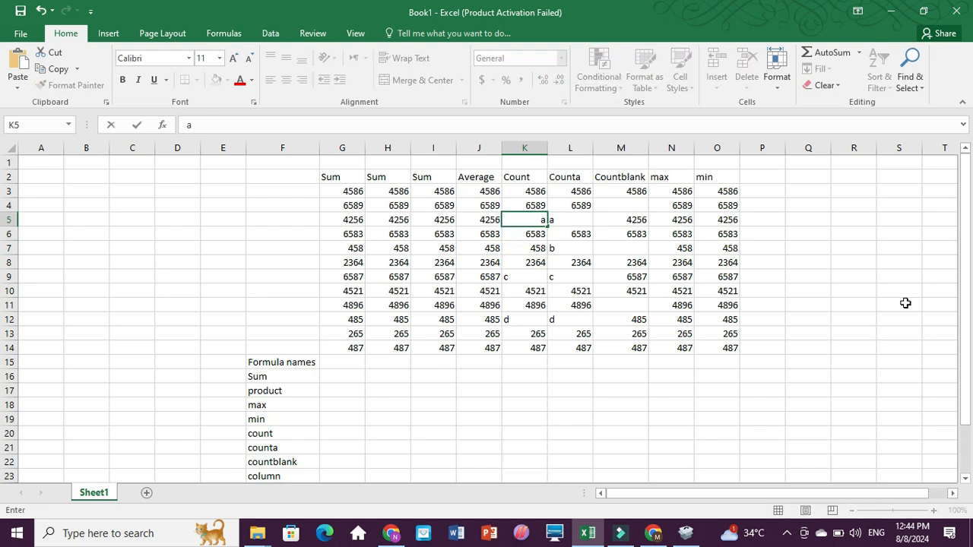
key(Down)
key(Down)
text(d)
key(Right)
key(Up)
key(Up)
key(Up)
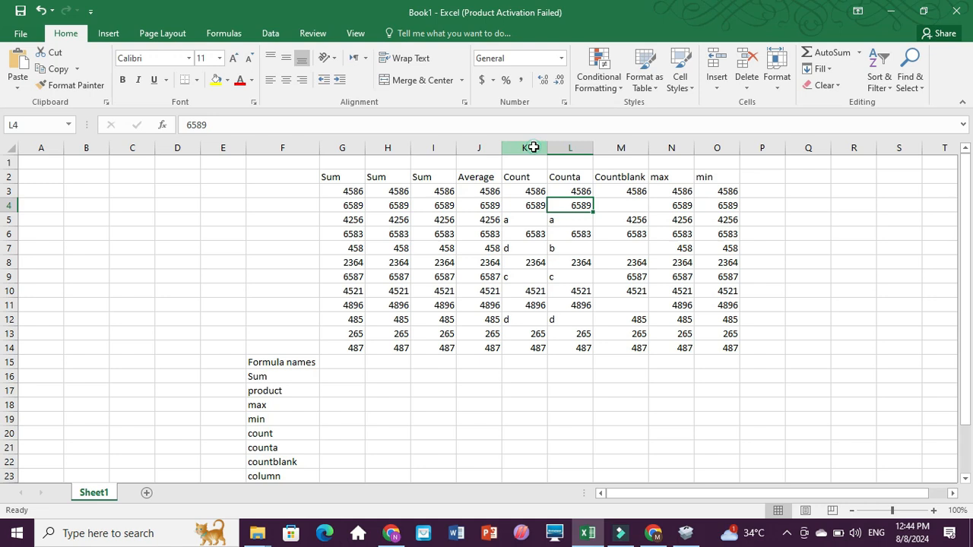
Center the contents of columns K and L horizontally
drag(533, 147, 570, 148)
click(287, 82)
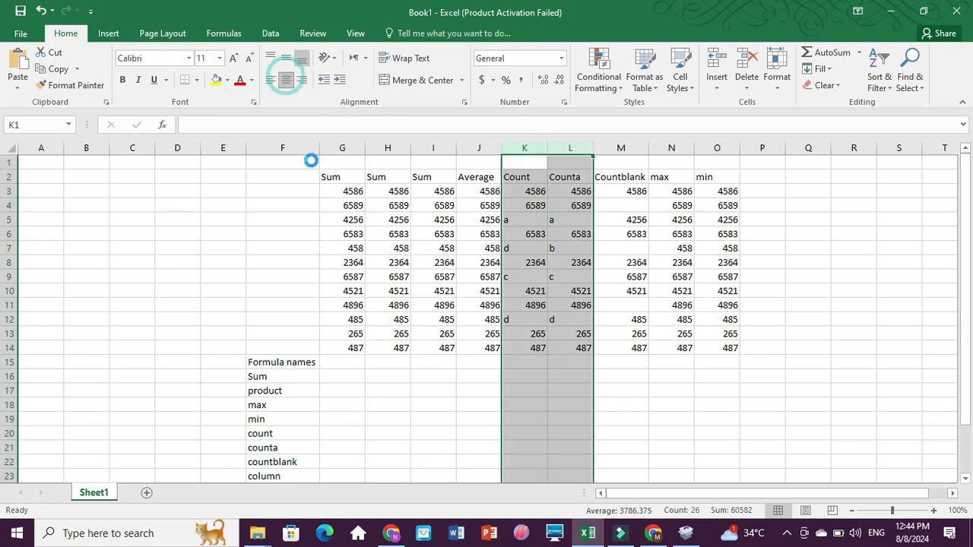
click(479, 378)
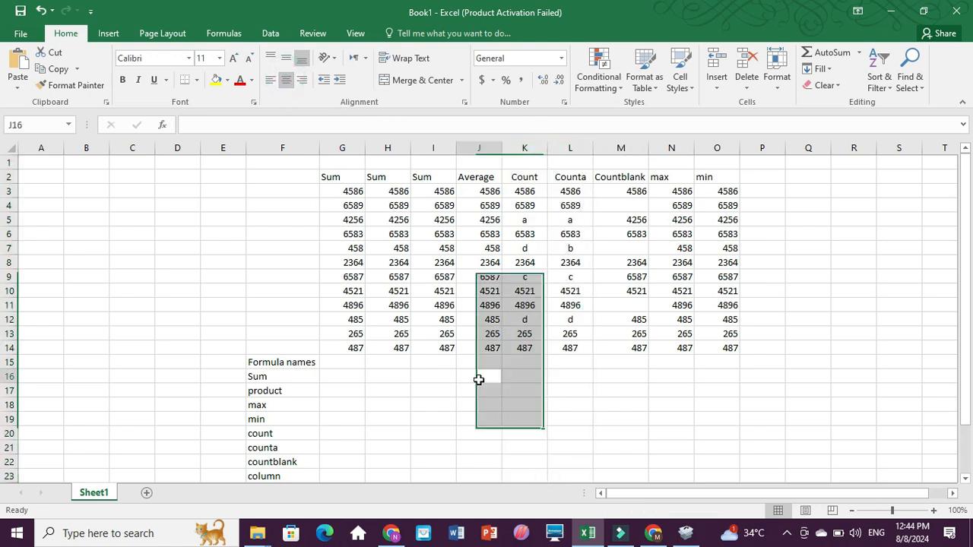
Enter a SUM formula in G16 for the range G3:G14, and review the cell references in it
click(348, 372)
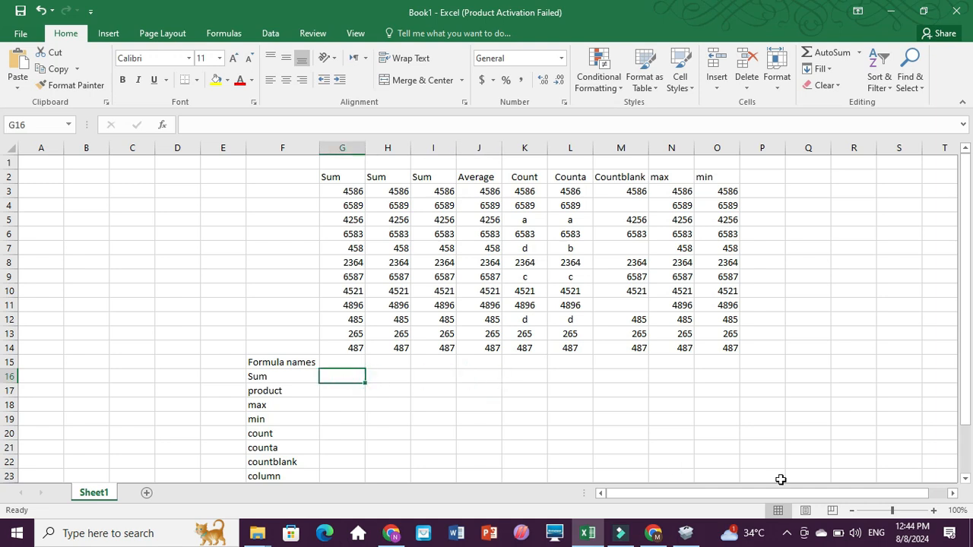
text(=s)
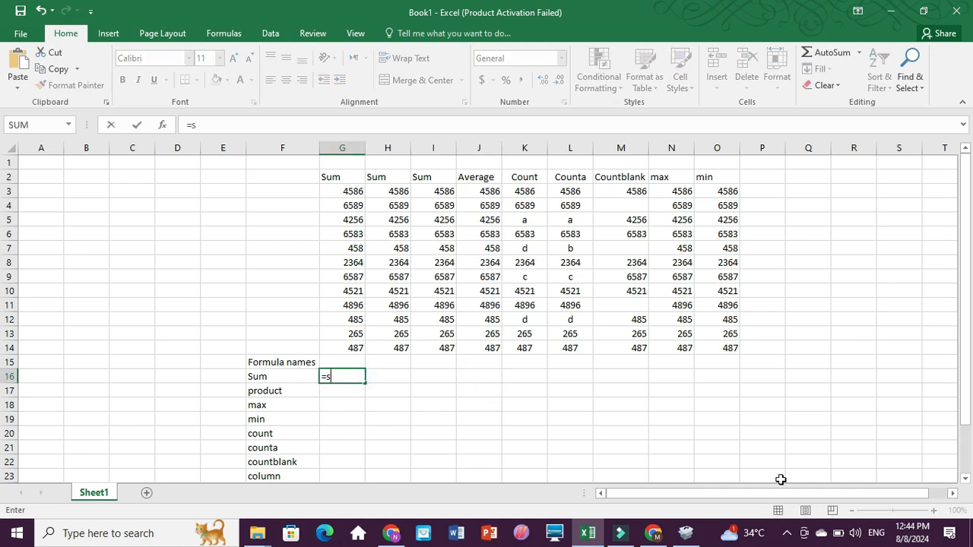
text(um()
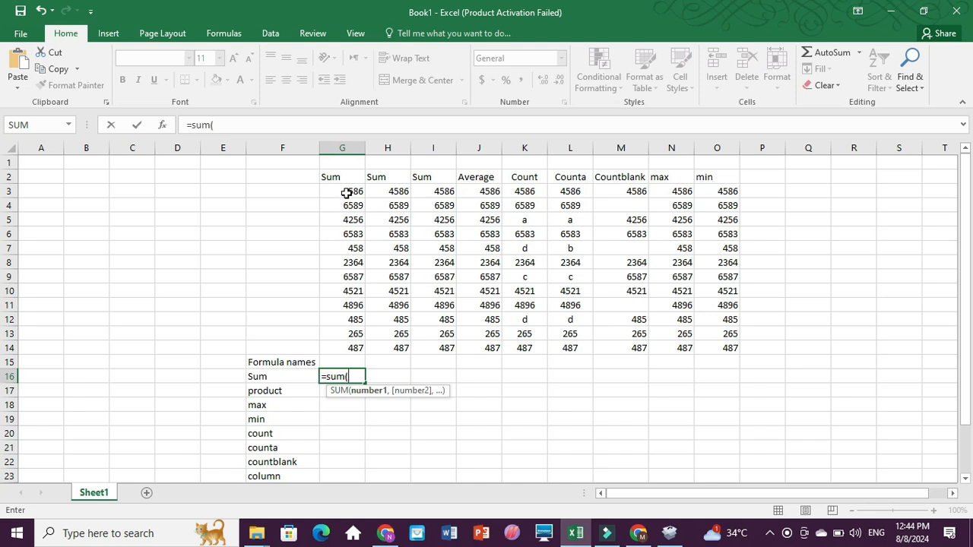
drag(346, 193, 352, 276)
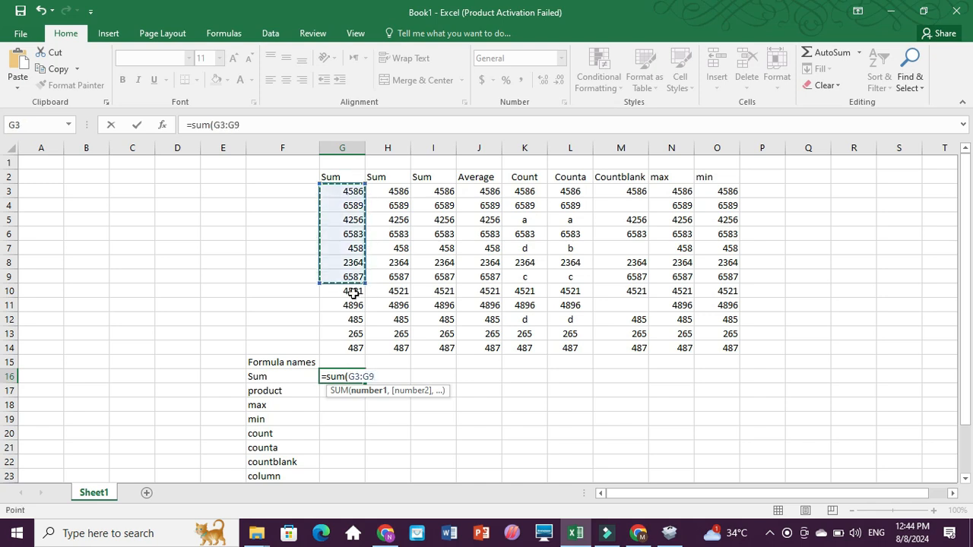
drag(338, 191, 353, 346)
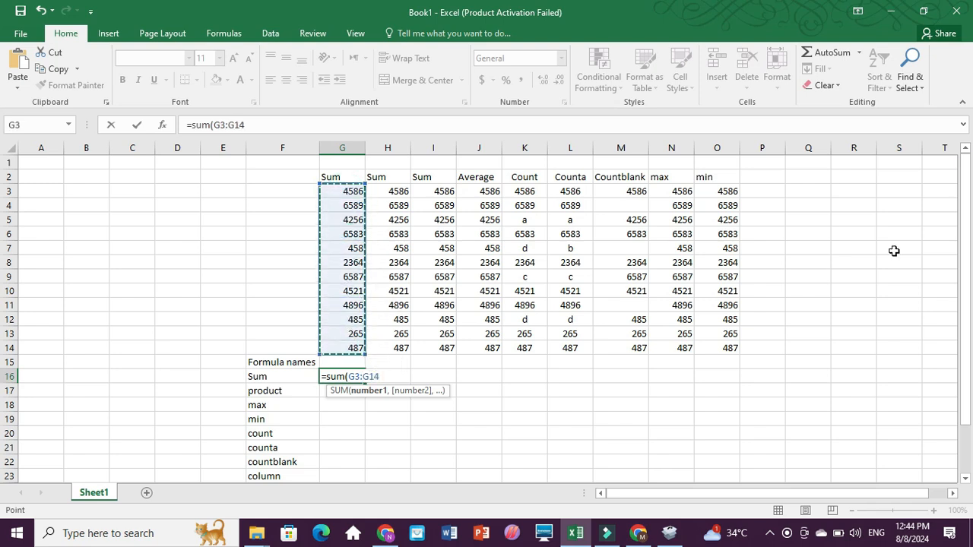
text())
key(BackSpace)
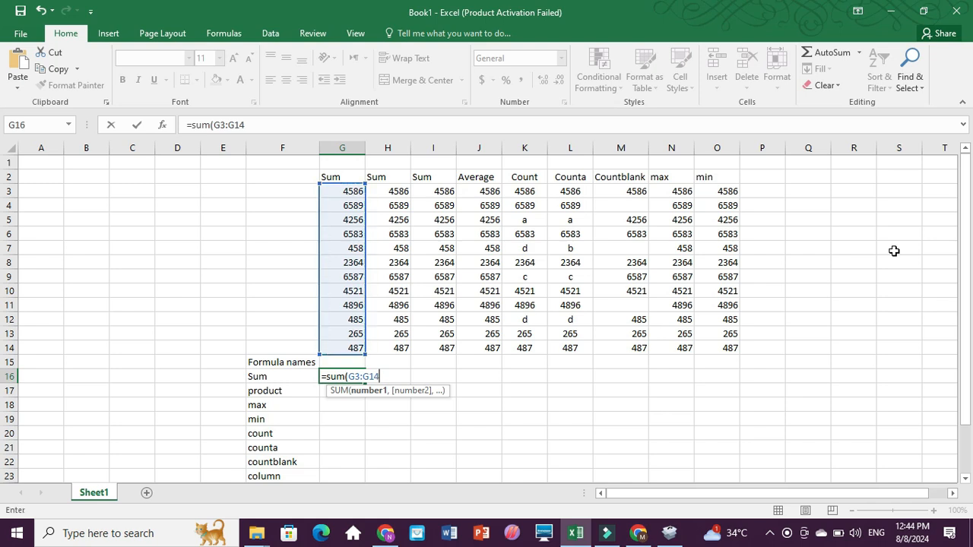
key(Return)
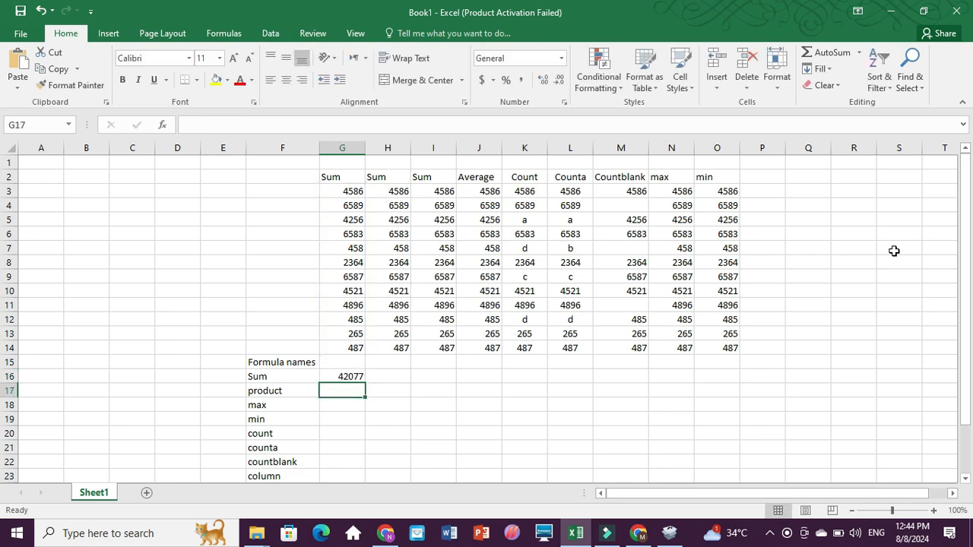
double_click(354, 376)
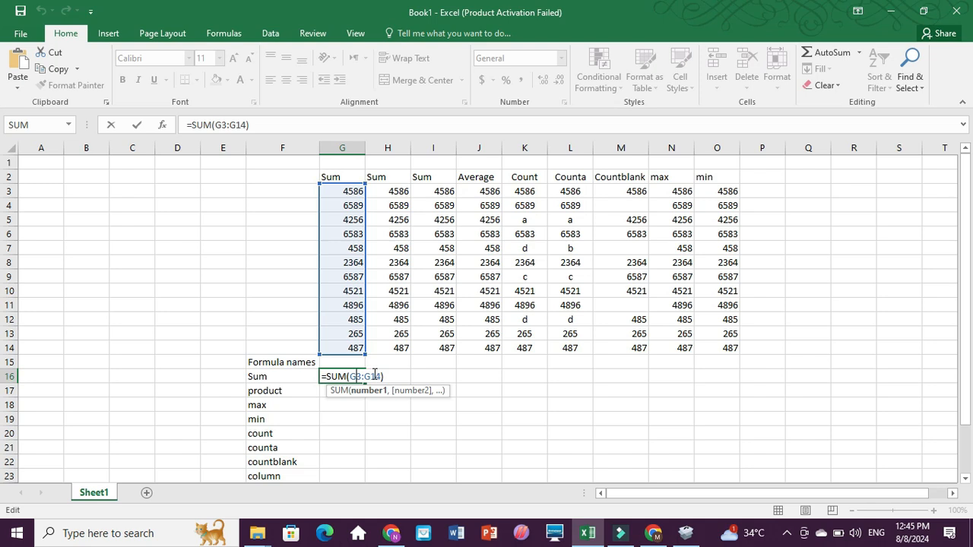
key(Return)
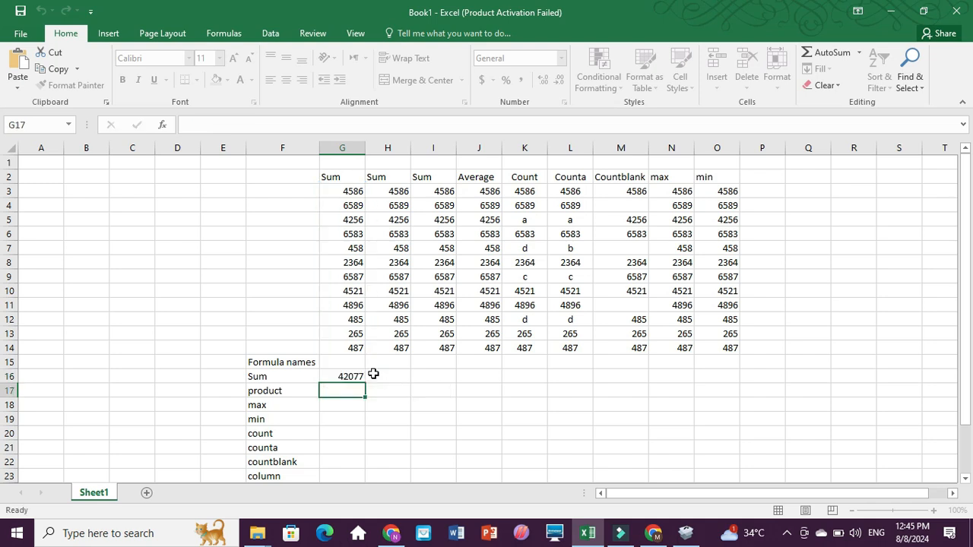
Total the second Sum column in H16 with AutoSum, accepting the range H3:H15
click(374, 373)
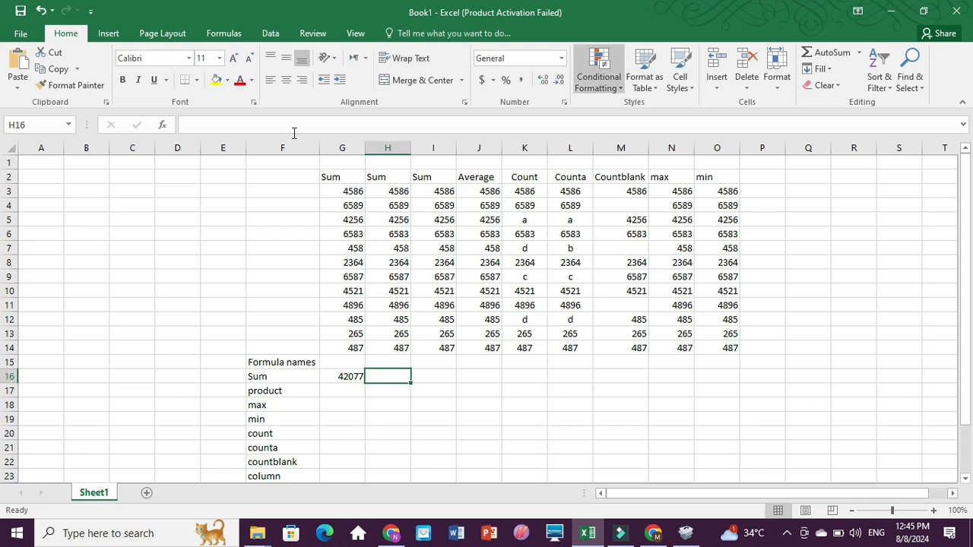
click(836, 54)
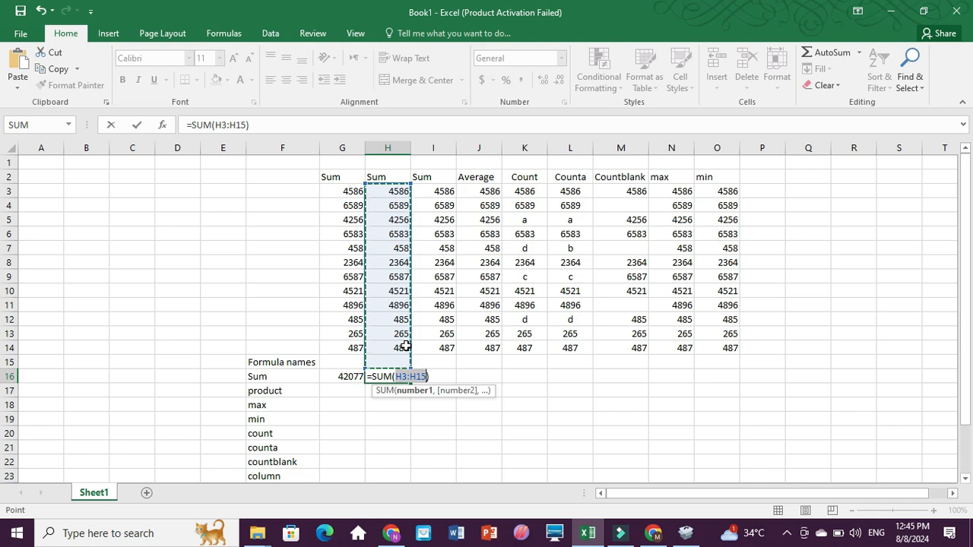
key(Return)
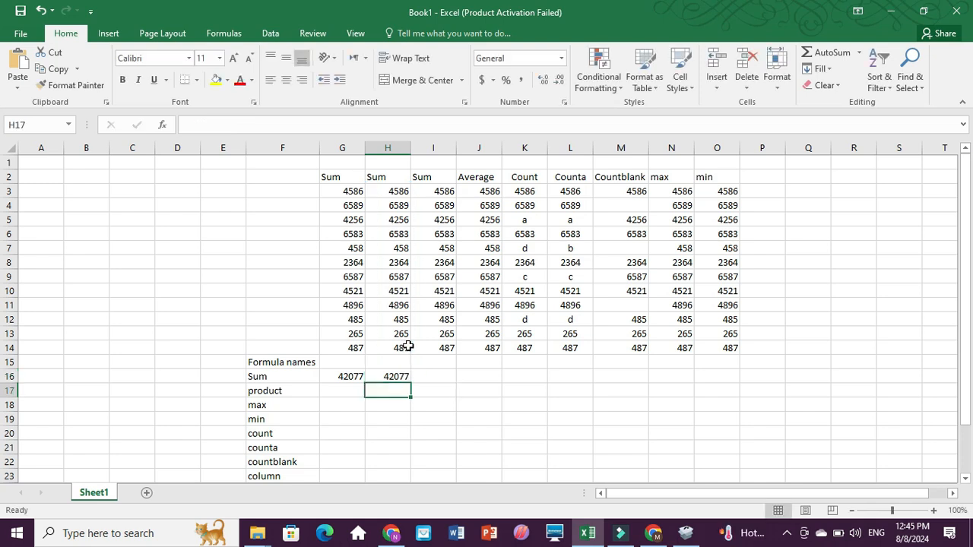
Change the values in the second Sum column to 4589 in H6, 4568 in H7 and 0 in H8
click(393, 248)
click(393, 234)
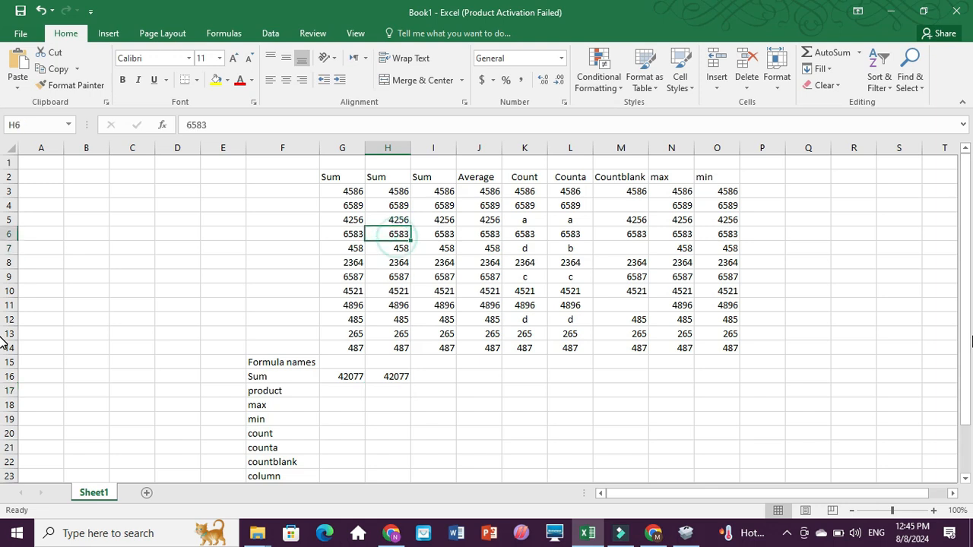
text(4589)
key(Return)
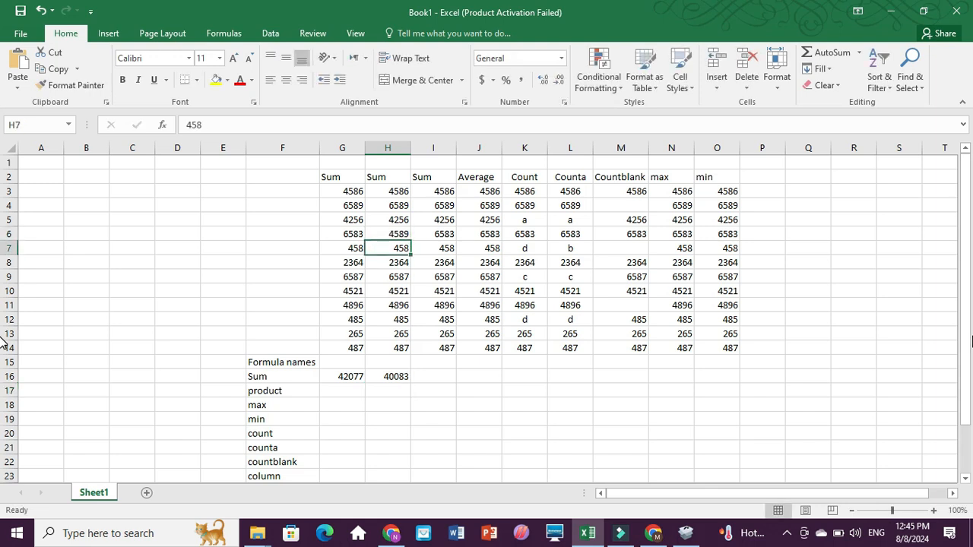
text(4568)
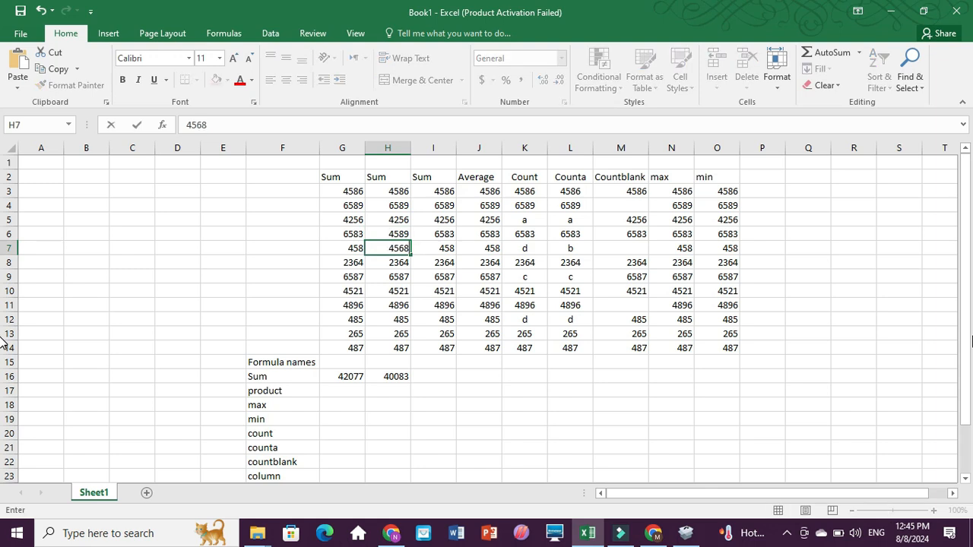
key(Return)
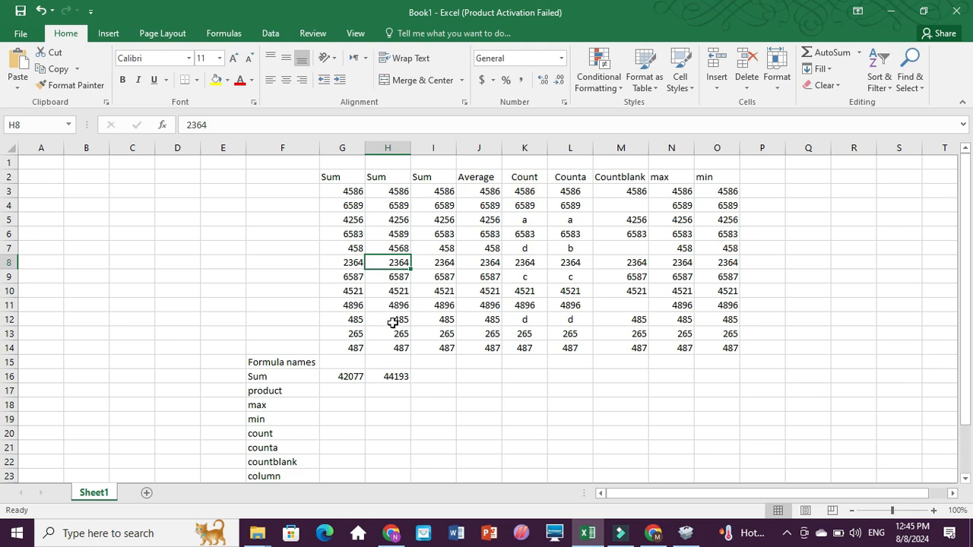
text(0)
key(Return)
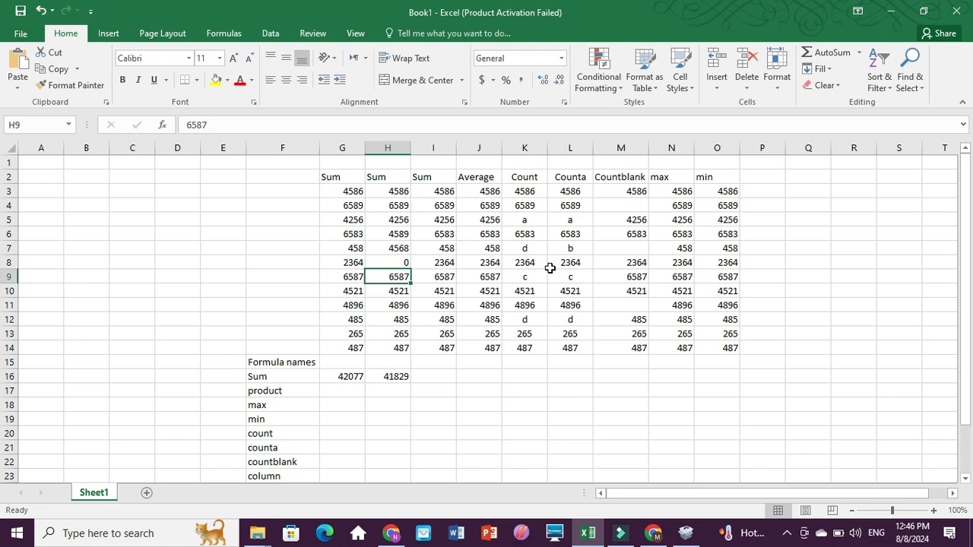
Enter a SUM formula in I16 adding only the separate cells I3, I6, I10 and I13, and review its references
key(Right)
key(Down)
key(Down)
key(Down)
key(Down)
key(Down)
key(Down)
key(Down)
text(=s)
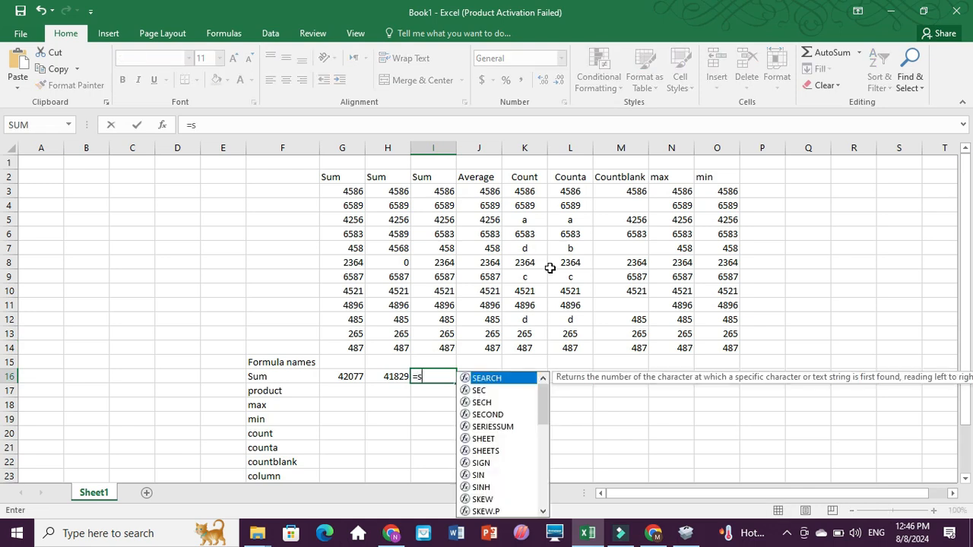
text(um)
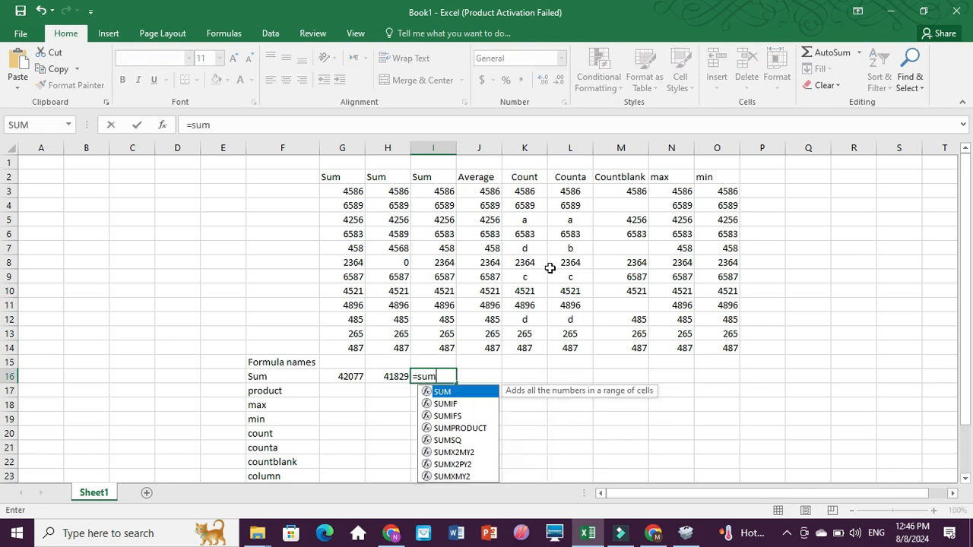
key(Tab)
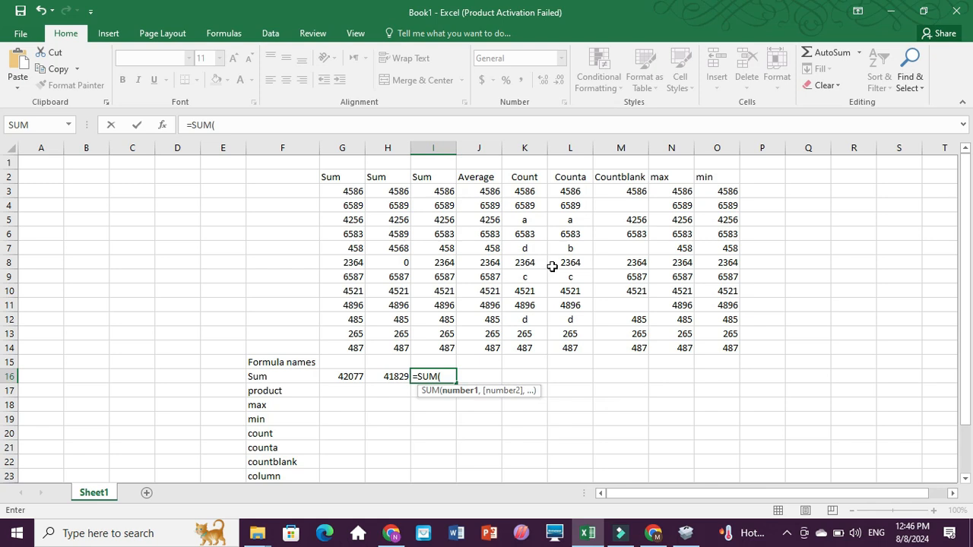
click(442, 194)
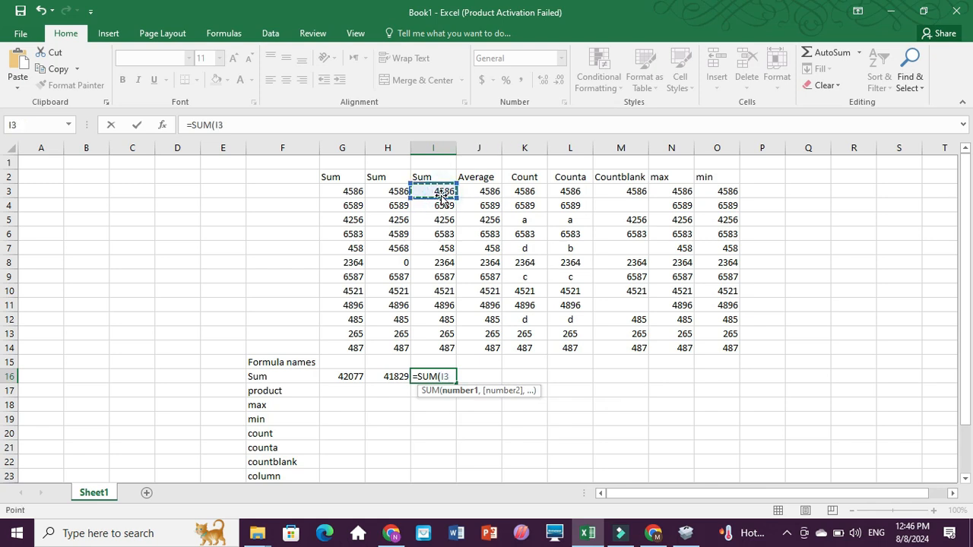
text(,)
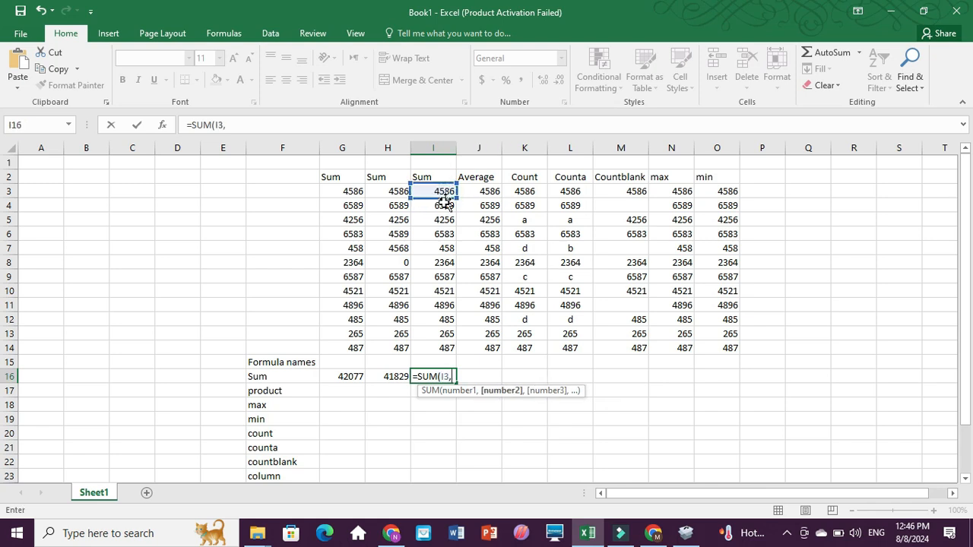
click(441, 235)
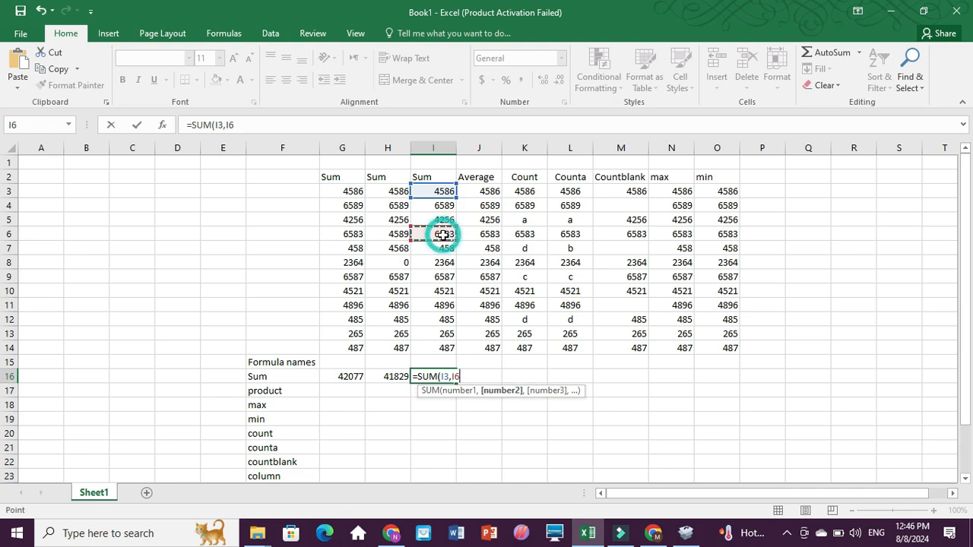
text(,)
click(443, 292)
text(,)
click(439, 334)
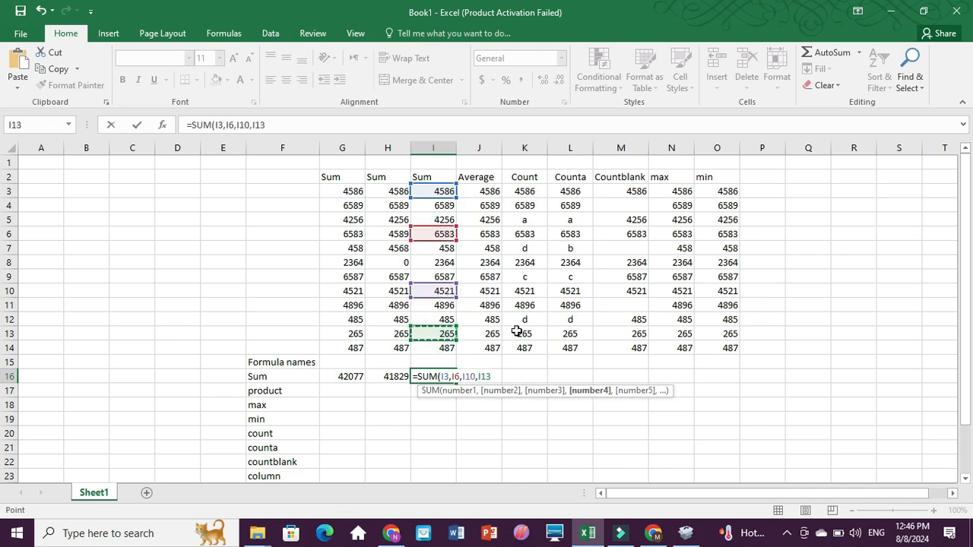
text())
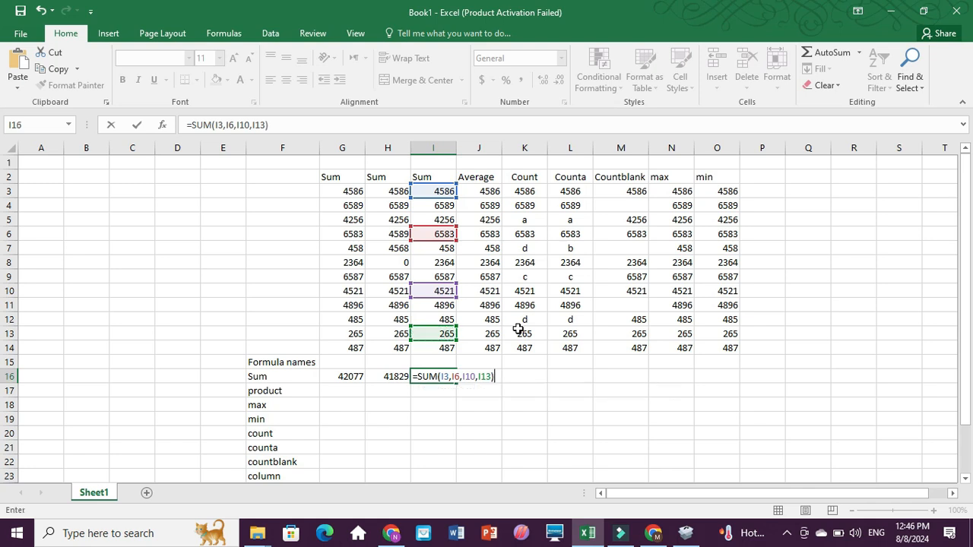
key(Return)
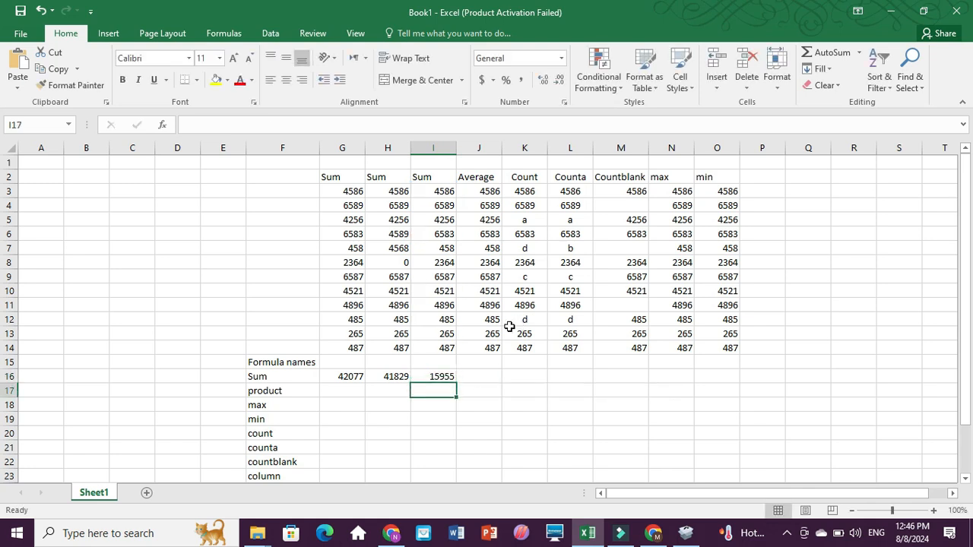
double_click(445, 377)
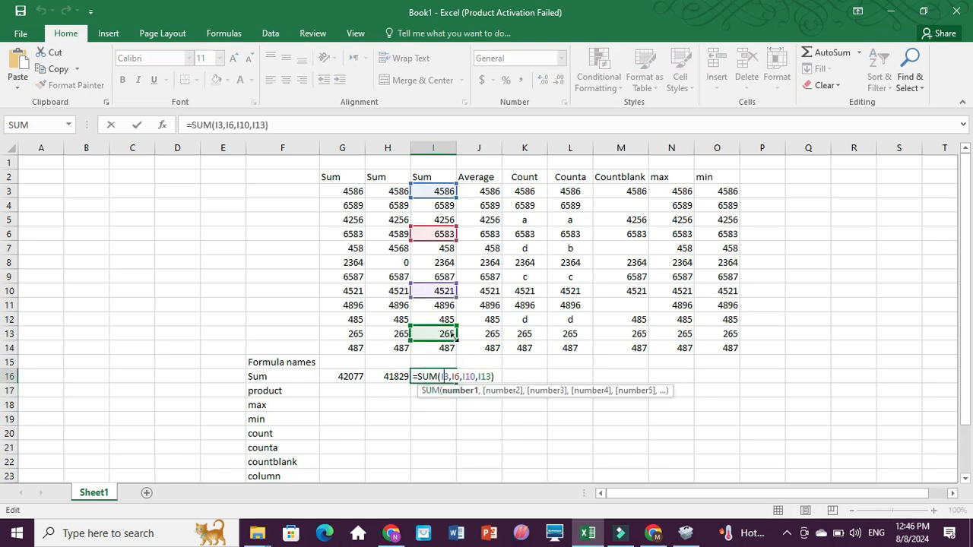
key(Return)
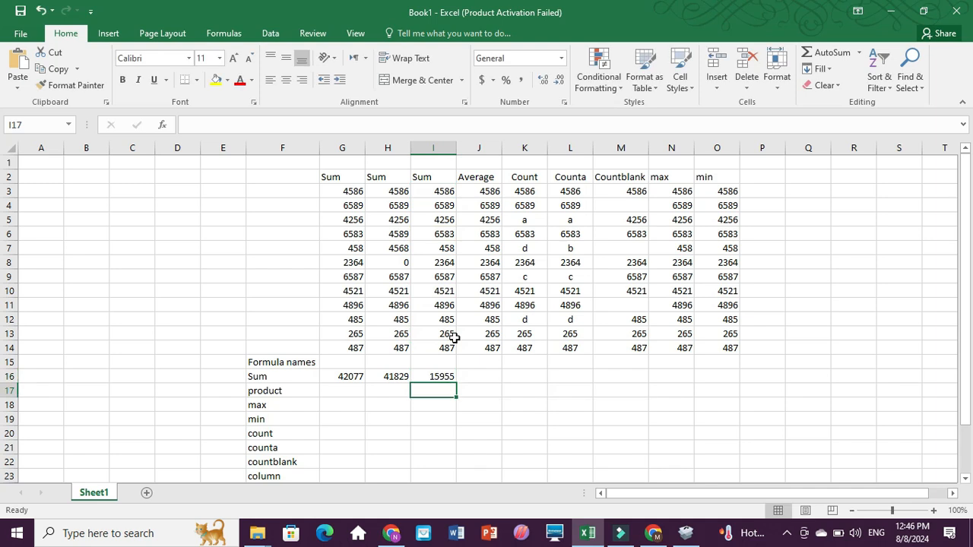
Go through the values in the Average column one by one, from J3 to J14
key(Right)
key(Up)
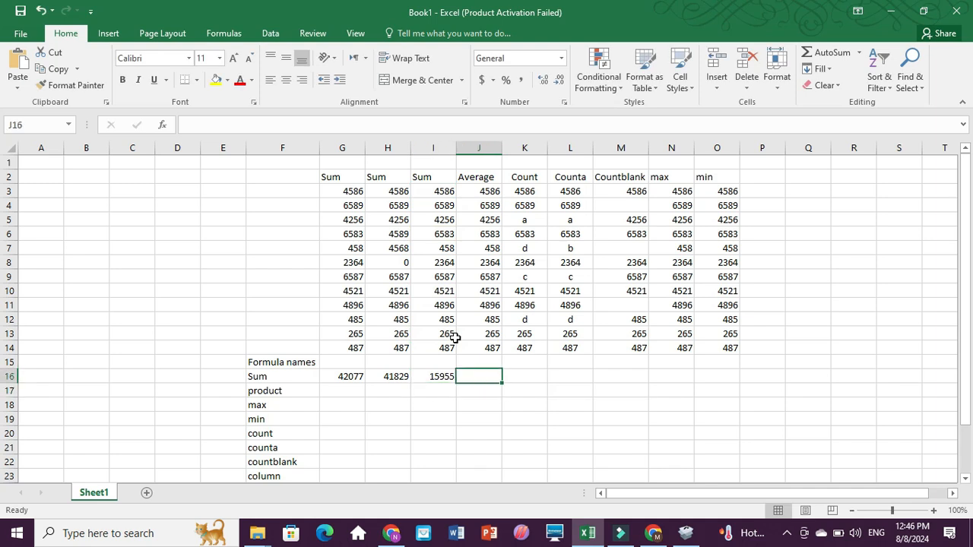
click(490, 191)
click(489, 205)
click(487, 220)
click(487, 232)
click(487, 246)
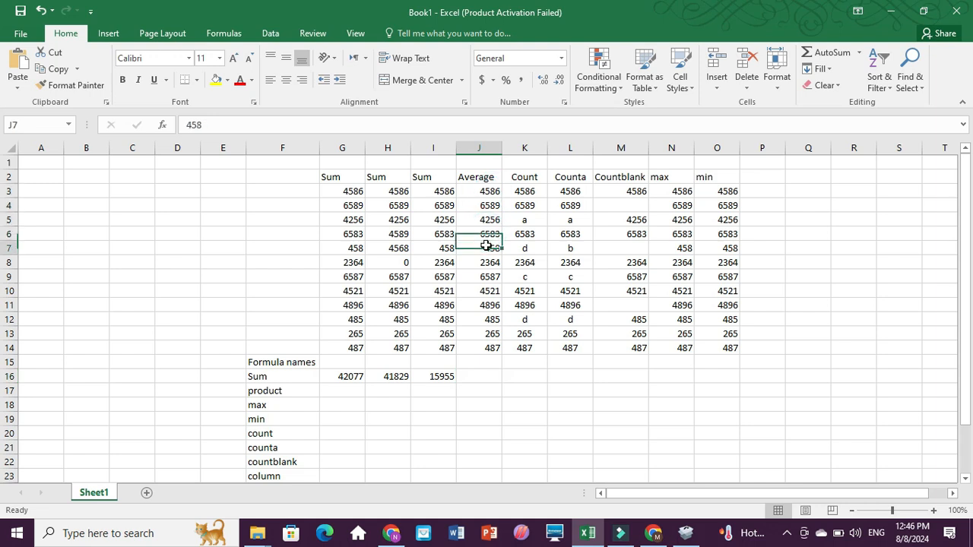
click(487, 262)
click(486, 276)
click(487, 291)
click(487, 304)
click(487, 319)
click(487, 334)
click(486, 348)
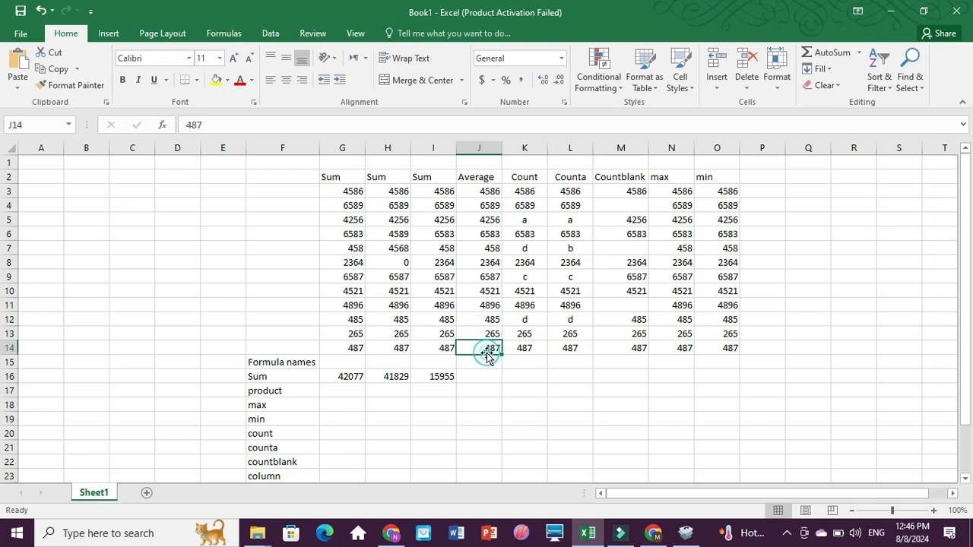
Enter an AVERAGE formula in J16 for the range J3:J14
click(479, 376)
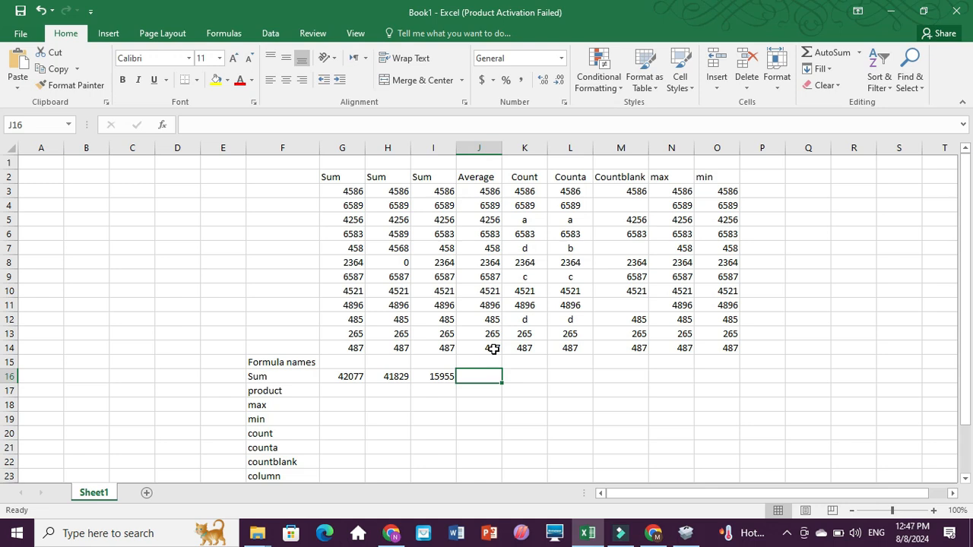
text(=)
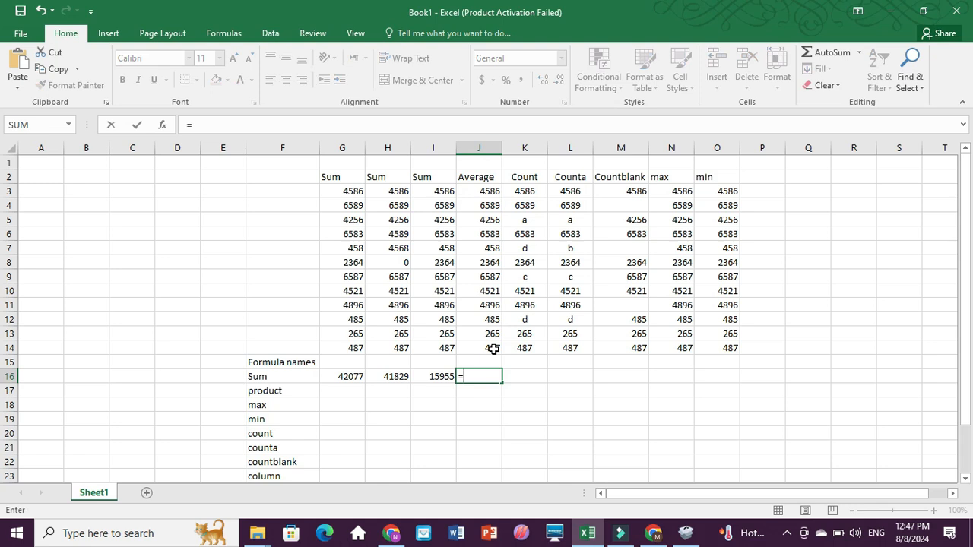
text(avera)
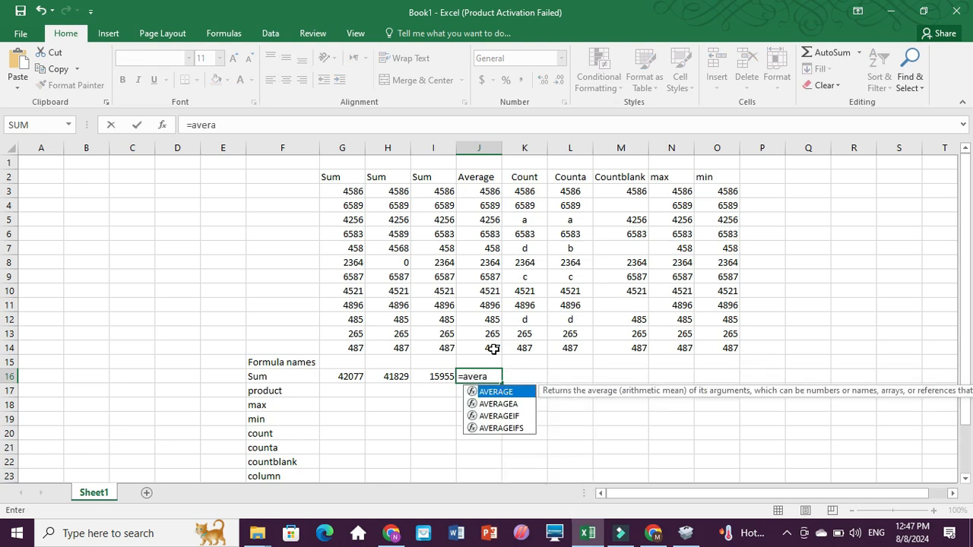
key(Tab)
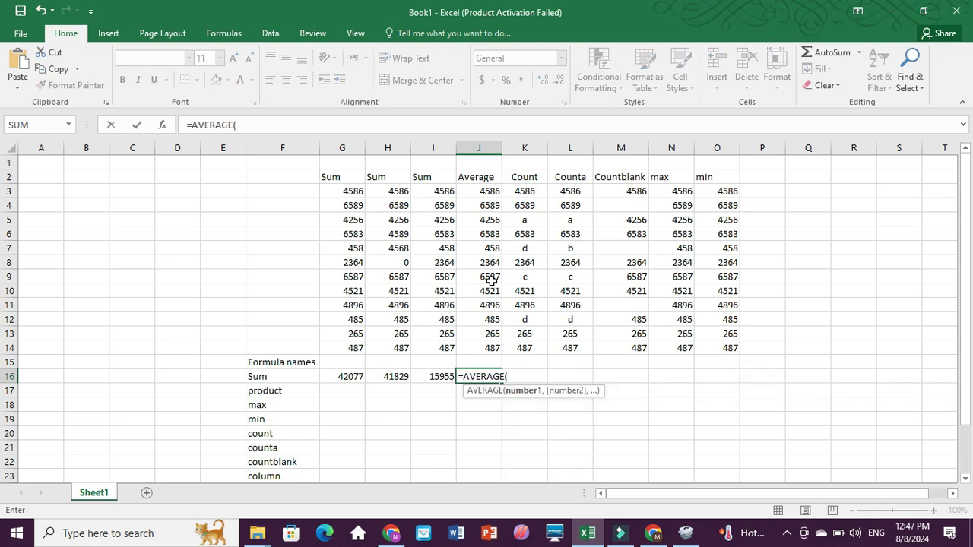
drag(489, 191, 481, 347)
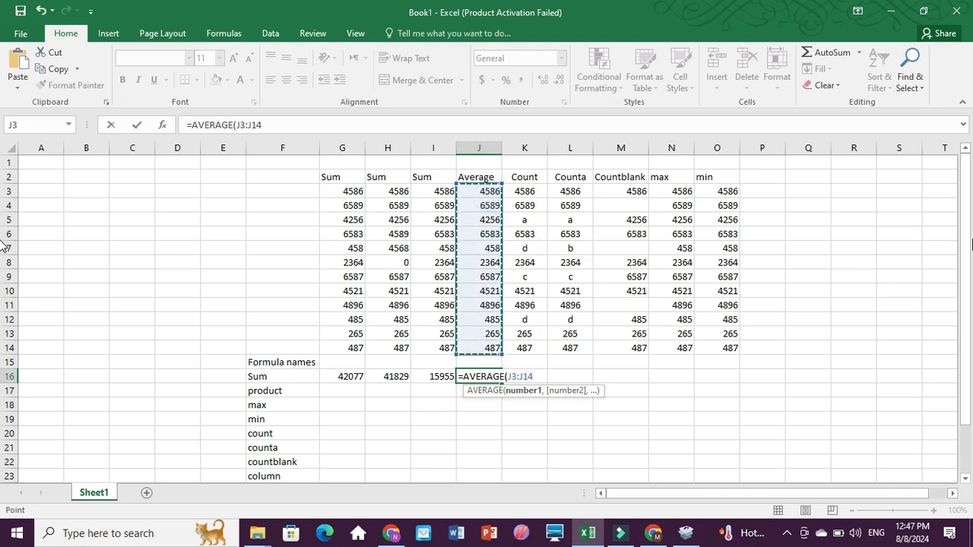
key(Return)
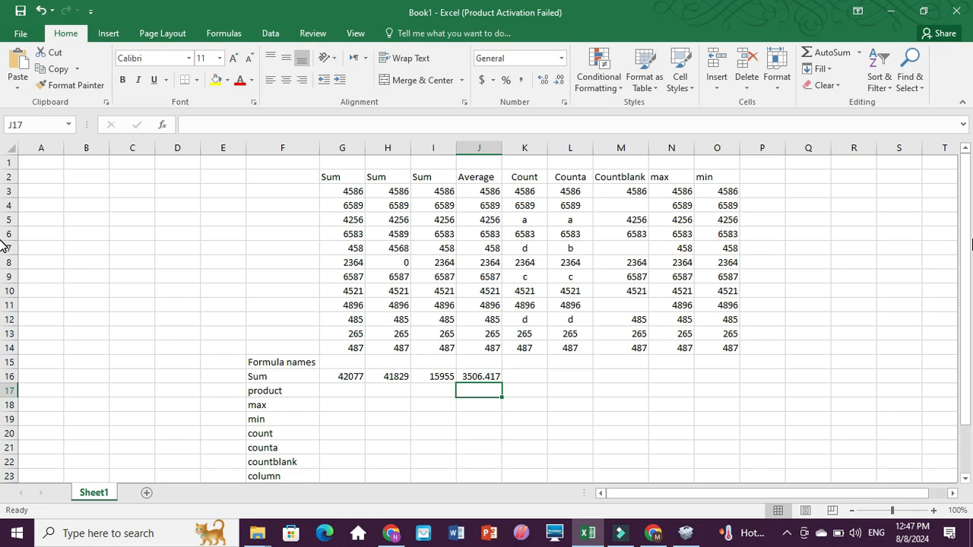
Enter a COUNT formula in K16 for the range K3:K14
key(Right)
key(Up)
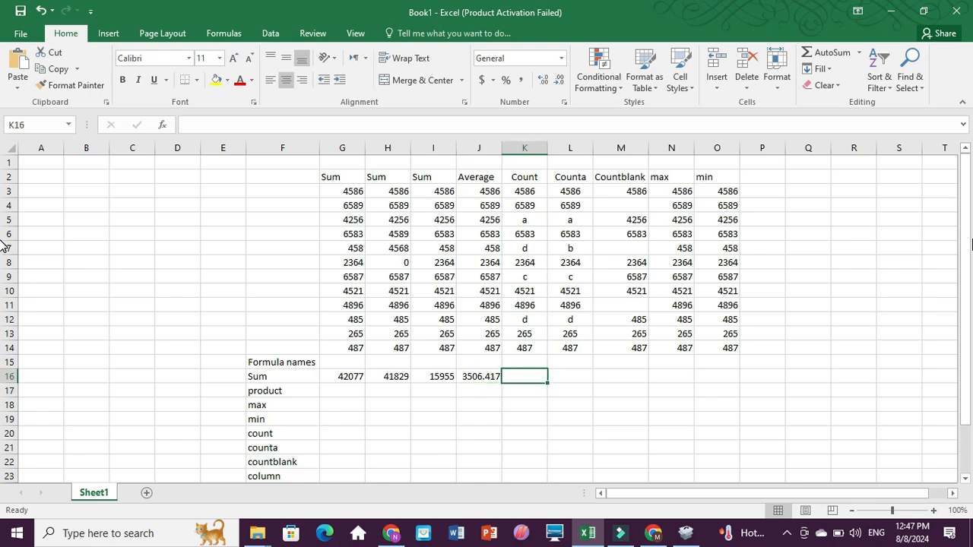
text(=count)
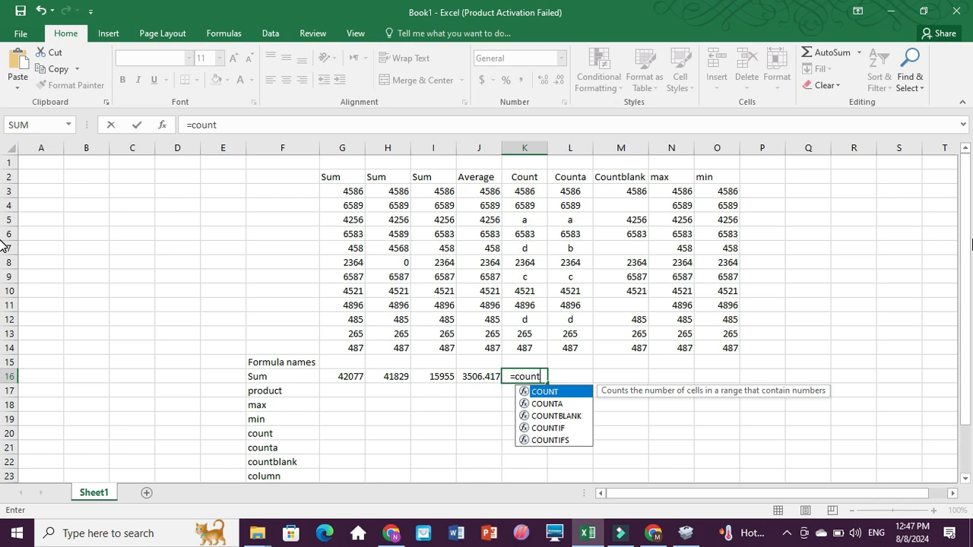
key(Tab)
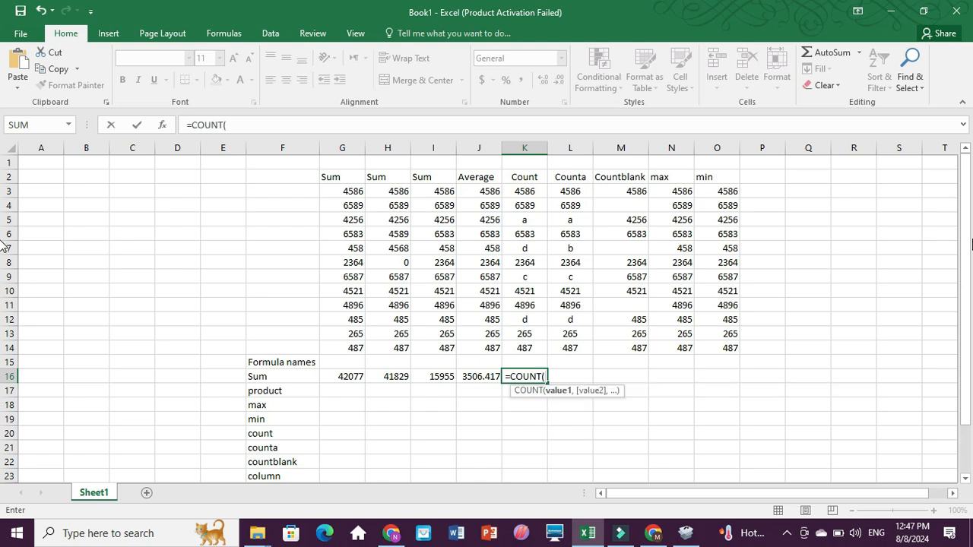
drag(525, 192, 526, 349)
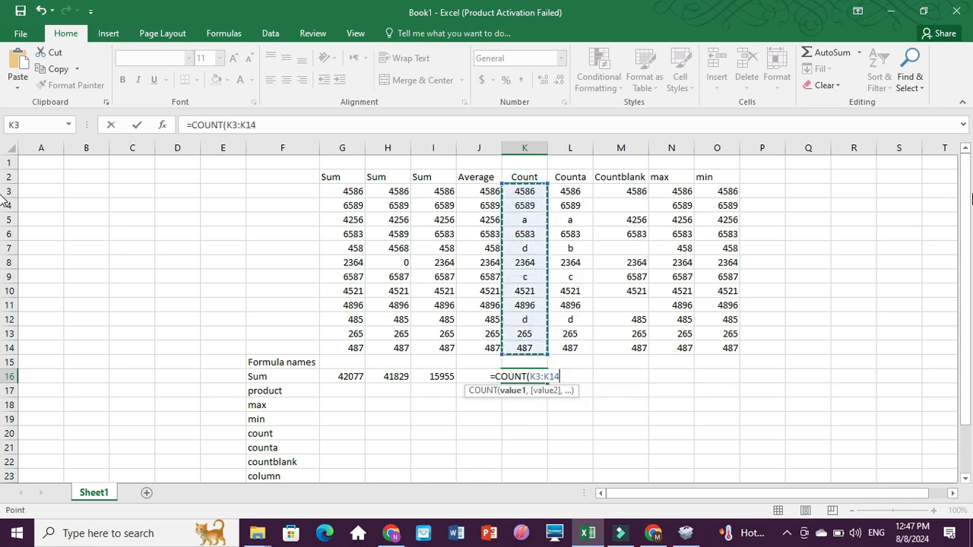
key(Return)
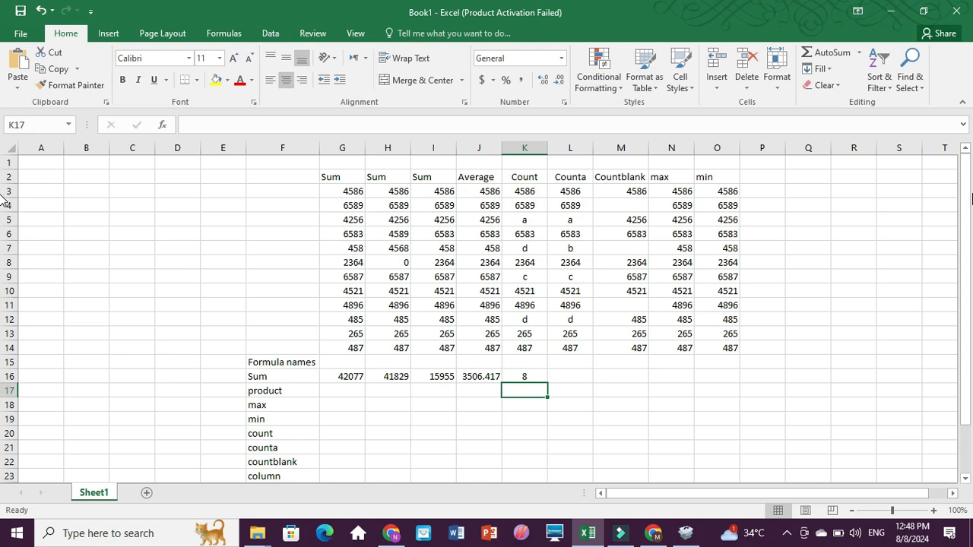
Enter a COUNT formula in L16 for the Counta column's range L3:L14
key(Up)
key(Right)
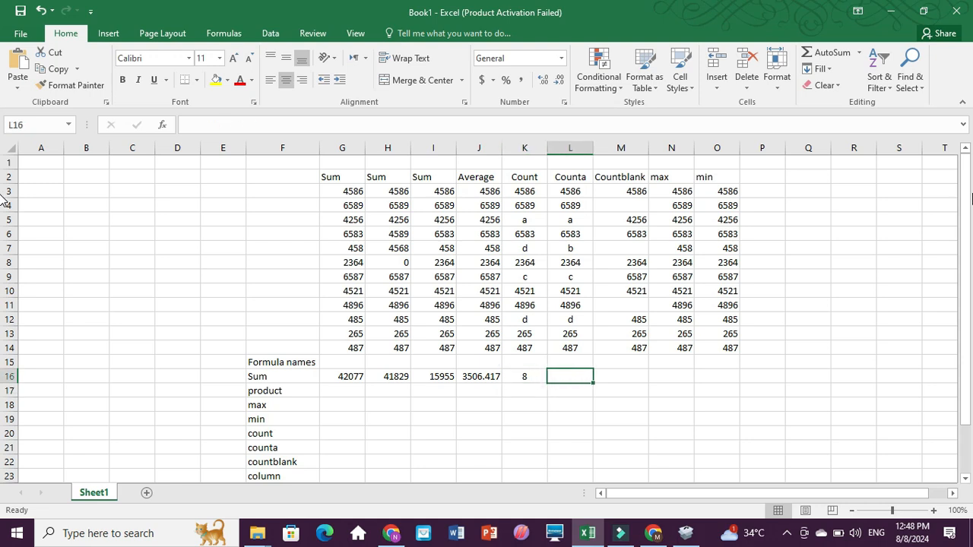
text(=)
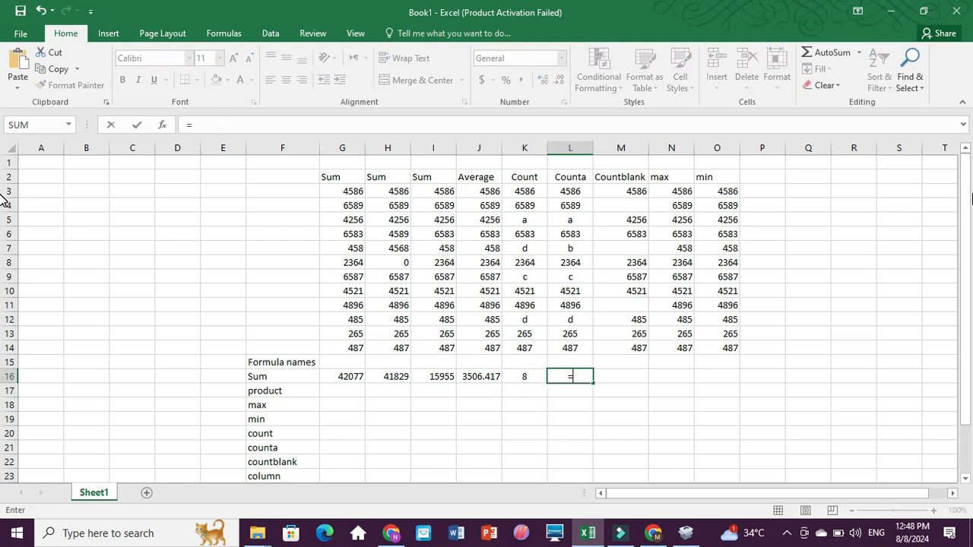
text(count)
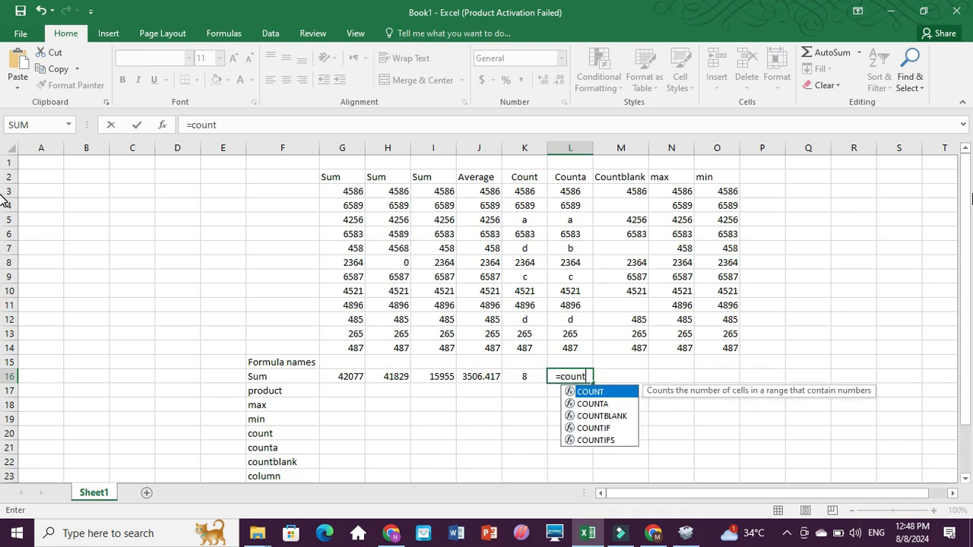
text(()
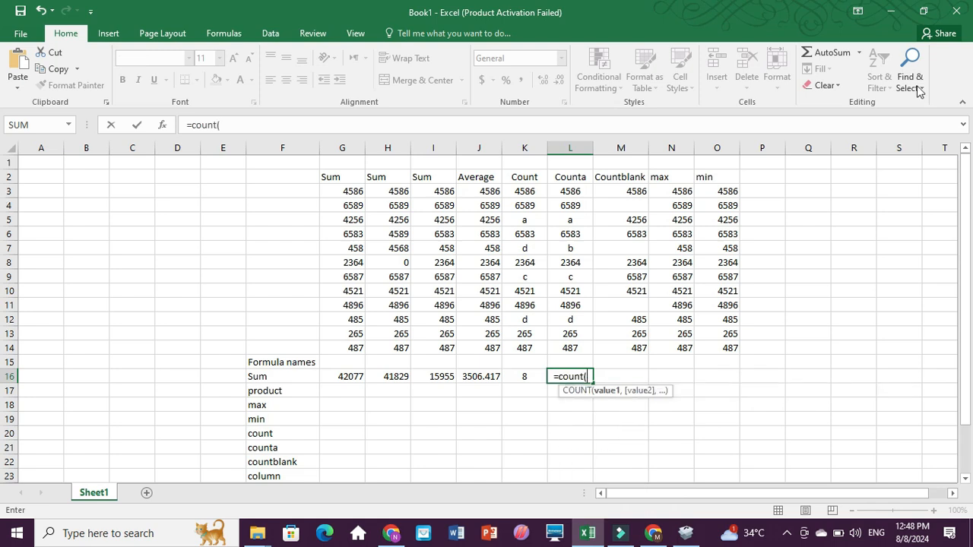
drag(574, 191, 569, 346)
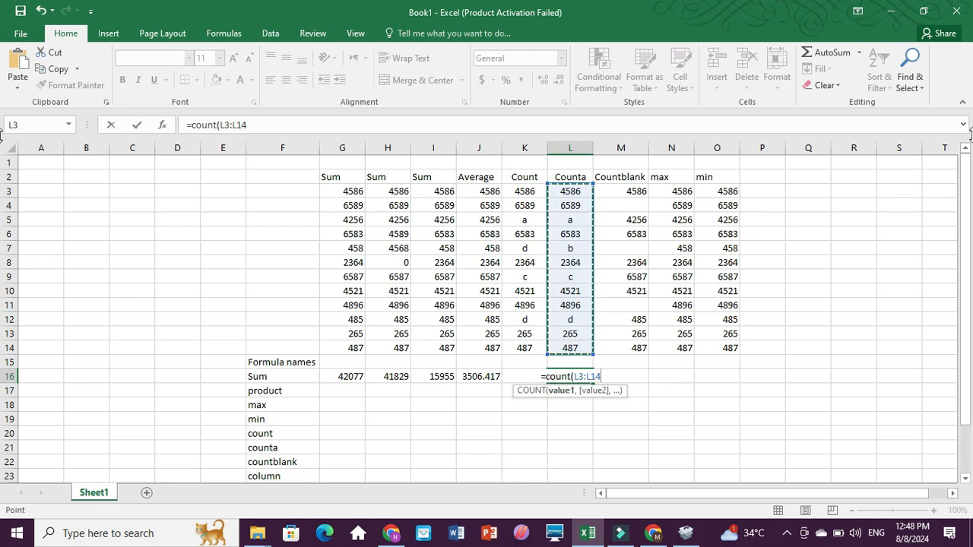
key(Return)
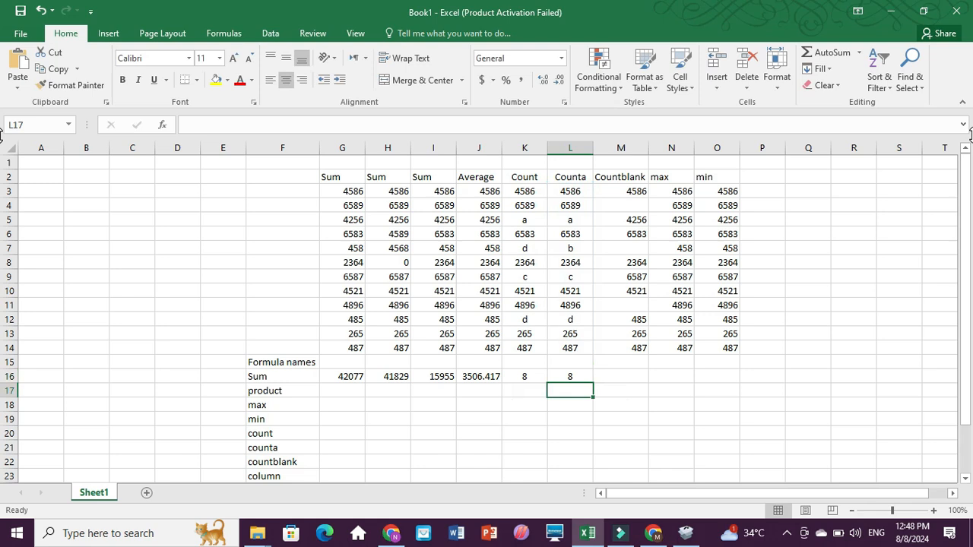
Change the function in L16 to COUNTA, keeping the range L3:L14, and check the text entry in L5
double_click(570, 376)
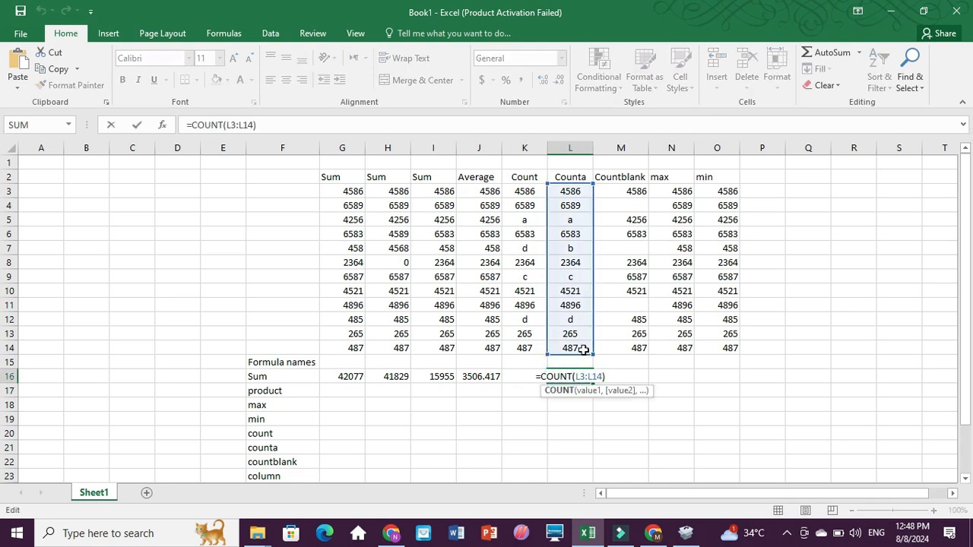
text(a)
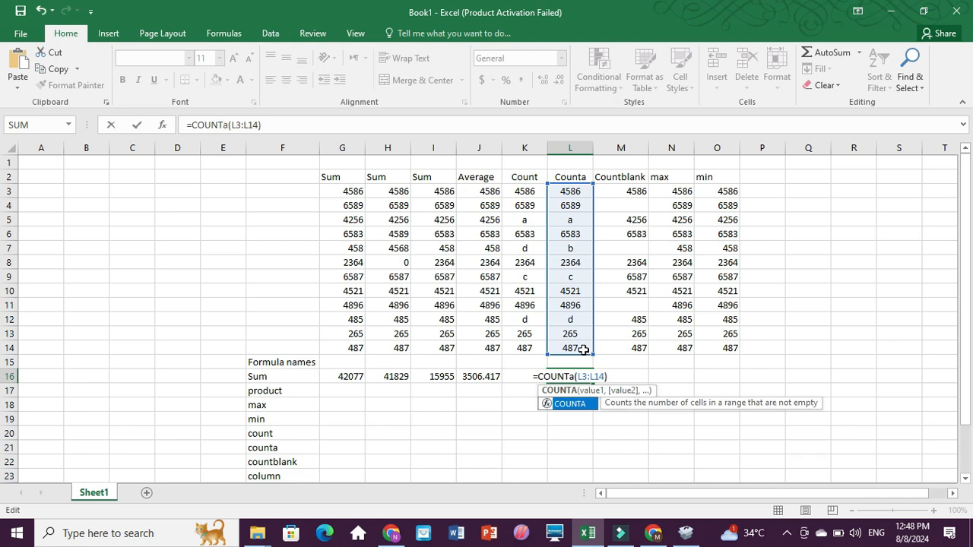
key(Return)
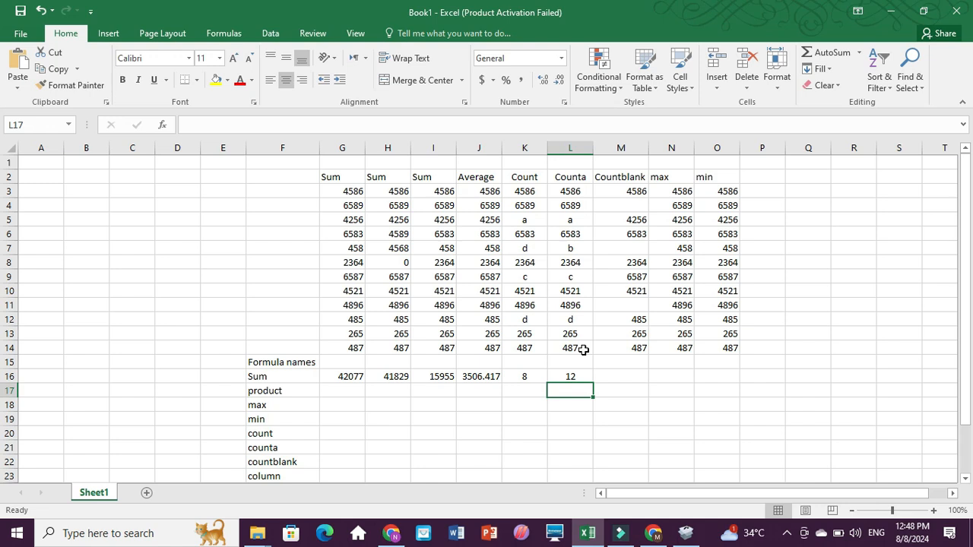
click(574, 220)
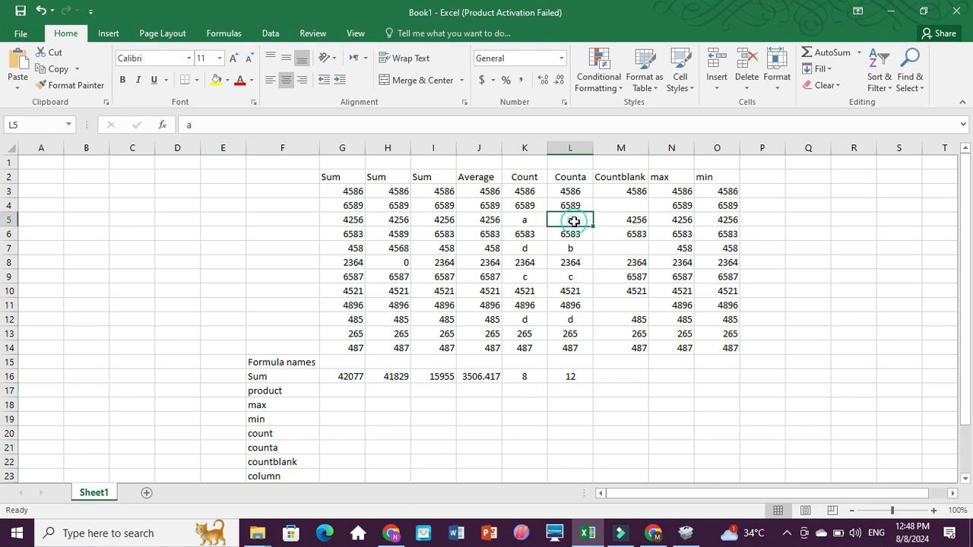
Check the text and number entries in the Counta column against the COUNTA formula in L16
click(570, 249)
click(570, 276)
click(569, 320)
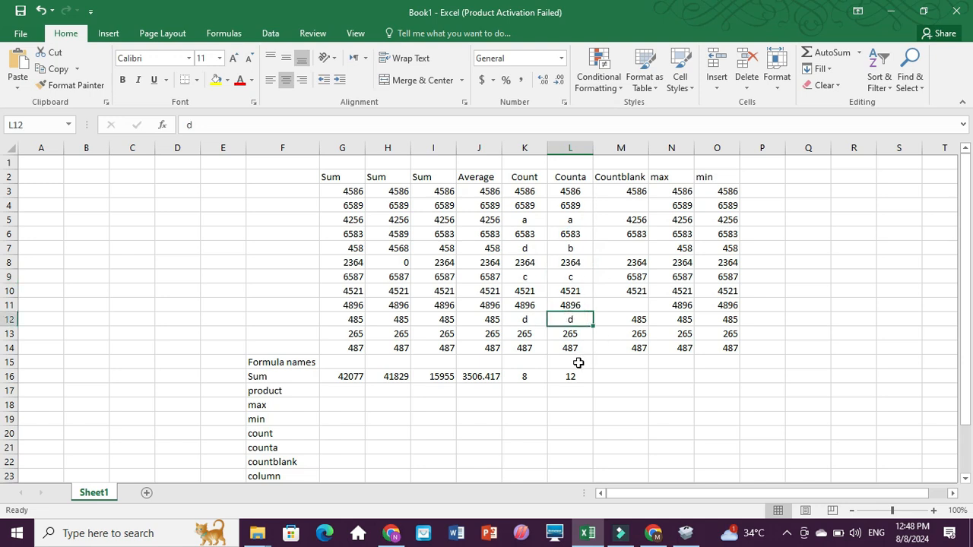
click(570, 349)
click(572, 333)
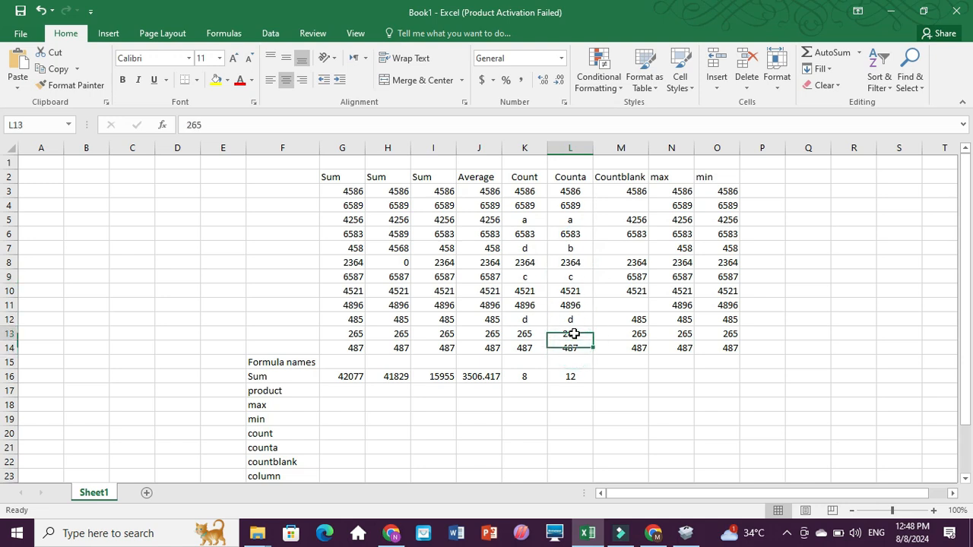
click(570, 375)
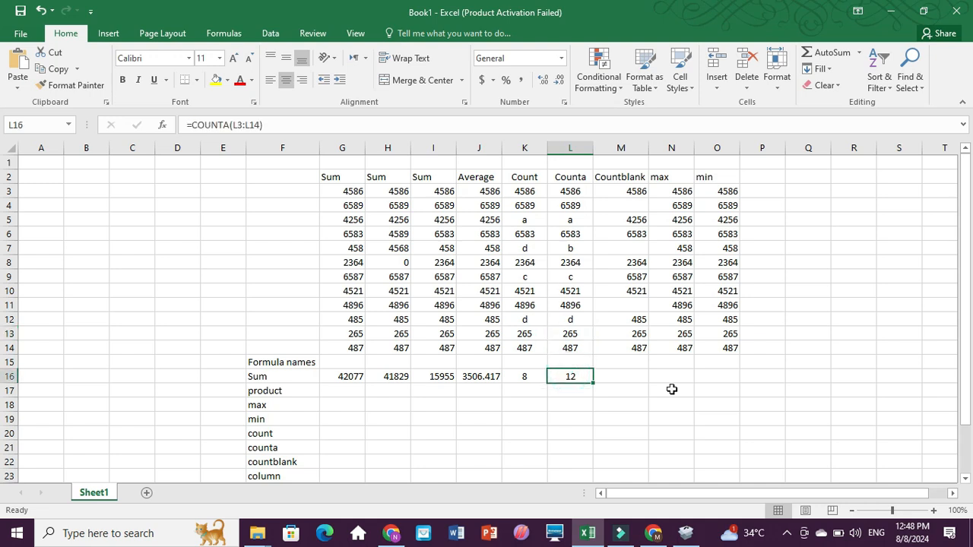
Clear the entry in L8 of the Counta column and return to the results row
key(Up)
key(Up)
key(Up)
key(Up)
key(Up)
key(Up)
key(Up)
key(Up)
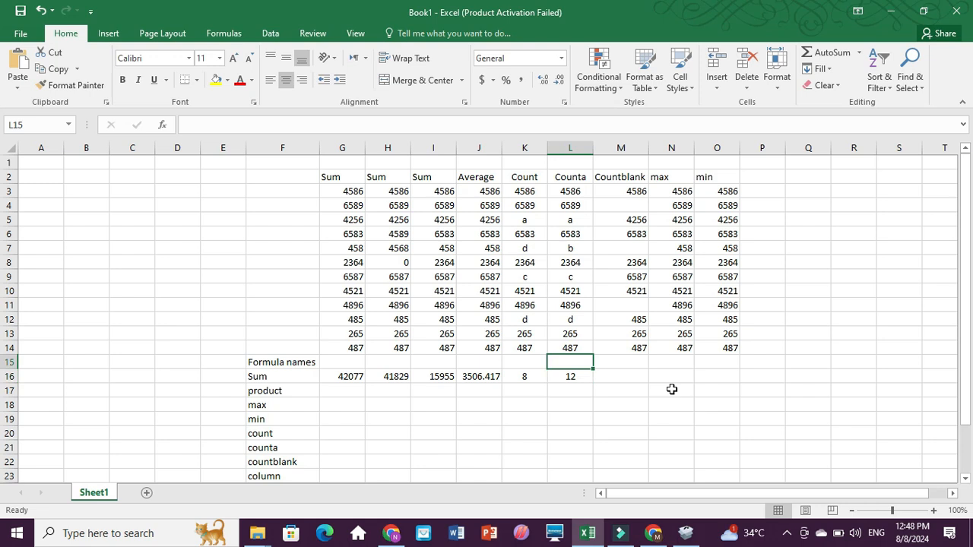
key(Delete)
key(Down)
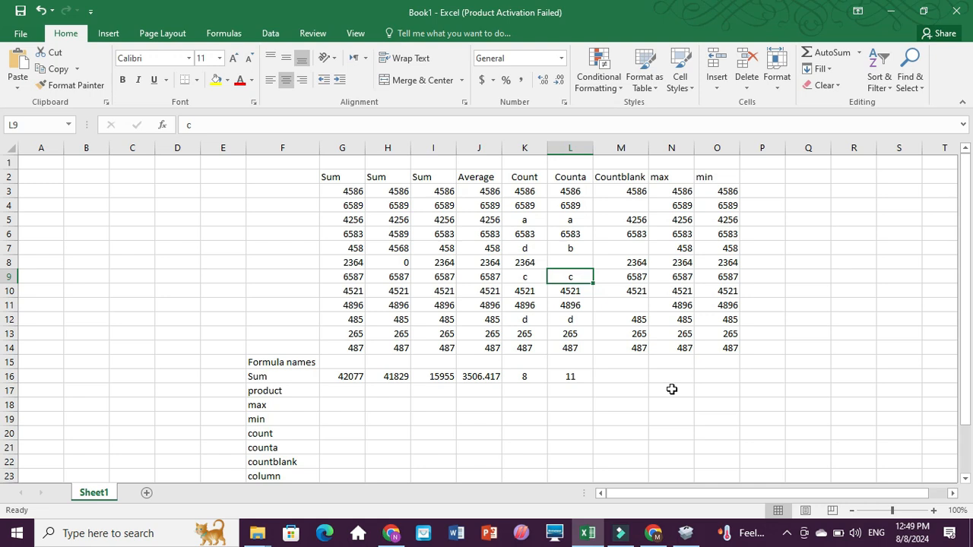
key(Down)
key(Down)
key(Down)
key(Down)
key(Down)
key(Down)
key(Down)
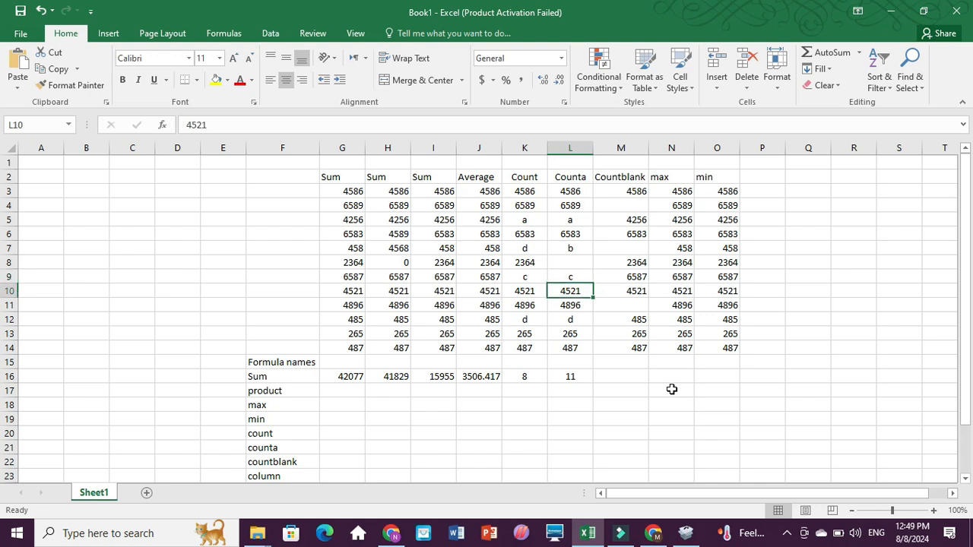
key(Right)
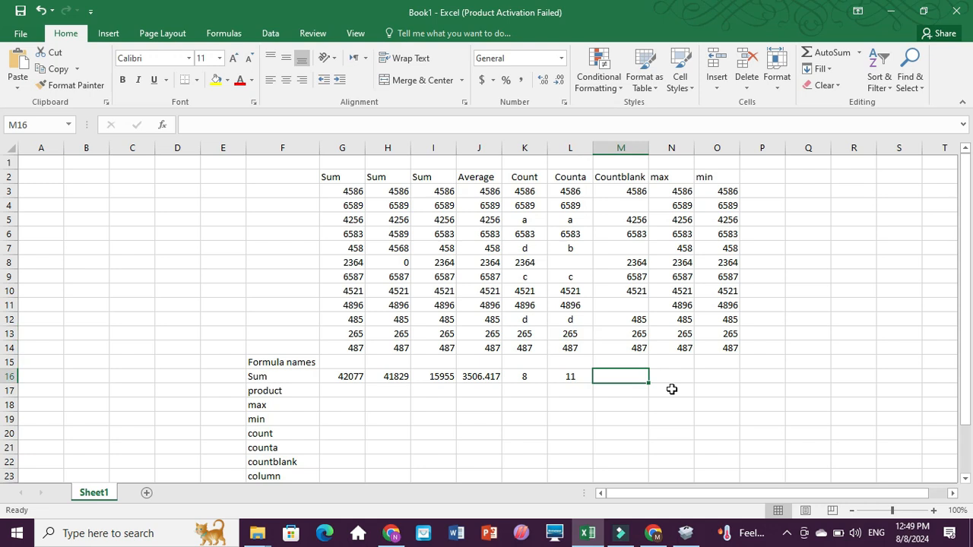
key(Left)
key(Right)
Move the AVERAGE formula from J16 to J27, in line with the average label
scroll(545, 357, down, 1)
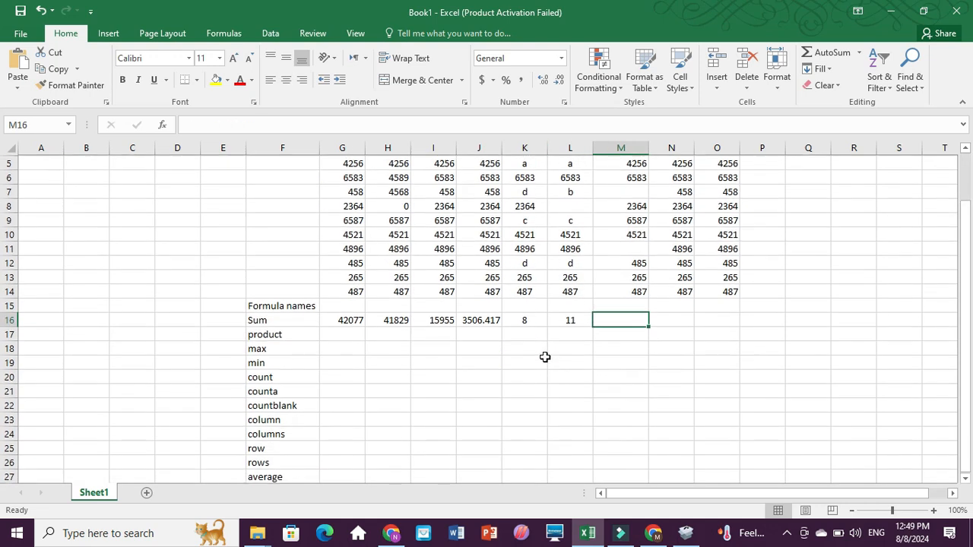
click(439, 320)
scroll(456, 327, up, 1)
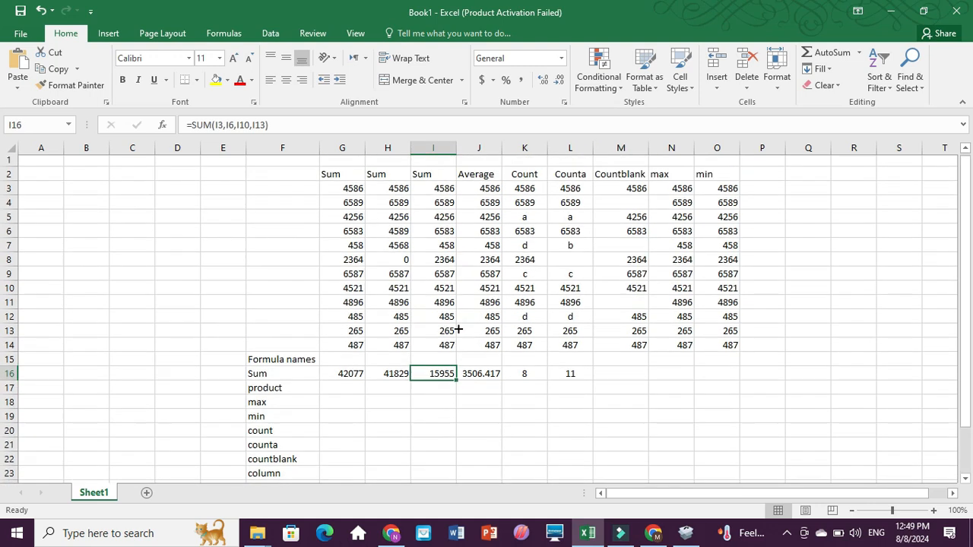
click(482, 376)
scroll(482, 387, down, 1)
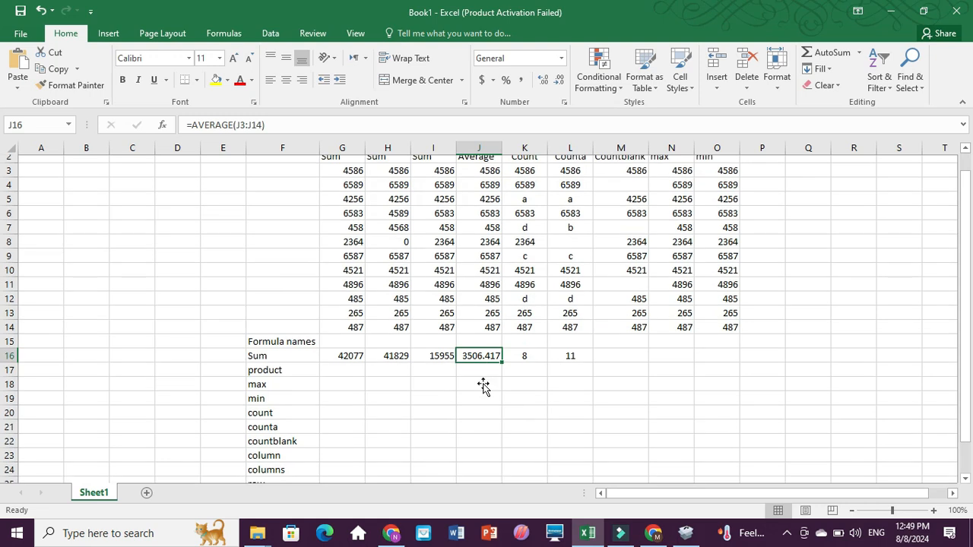
scroll(484, 372, down, 1)
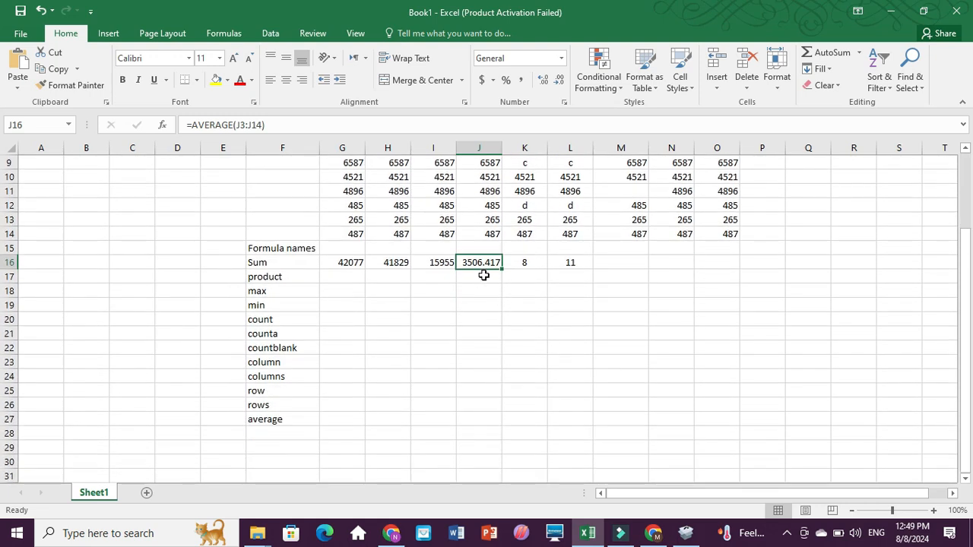
drag(484, 273, 478, 423)
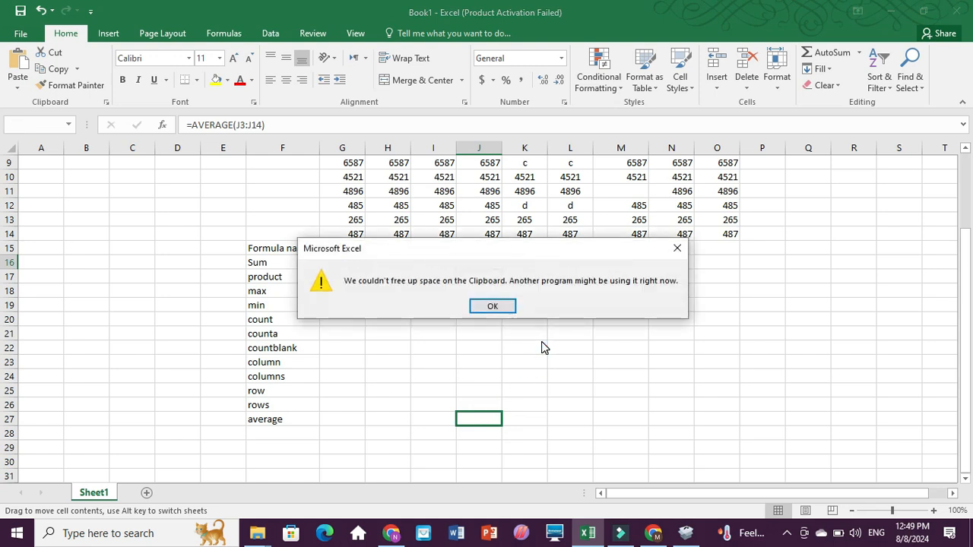
key(Return)
Move the COUNT formula from K16 to K20, in line with the count label
click(525, 263)
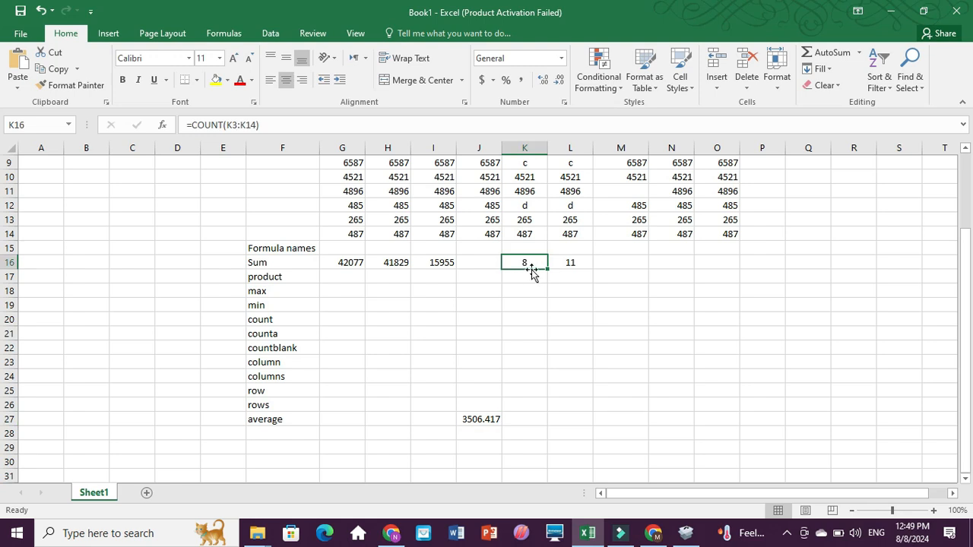
drag(533, 272, 533, 339)
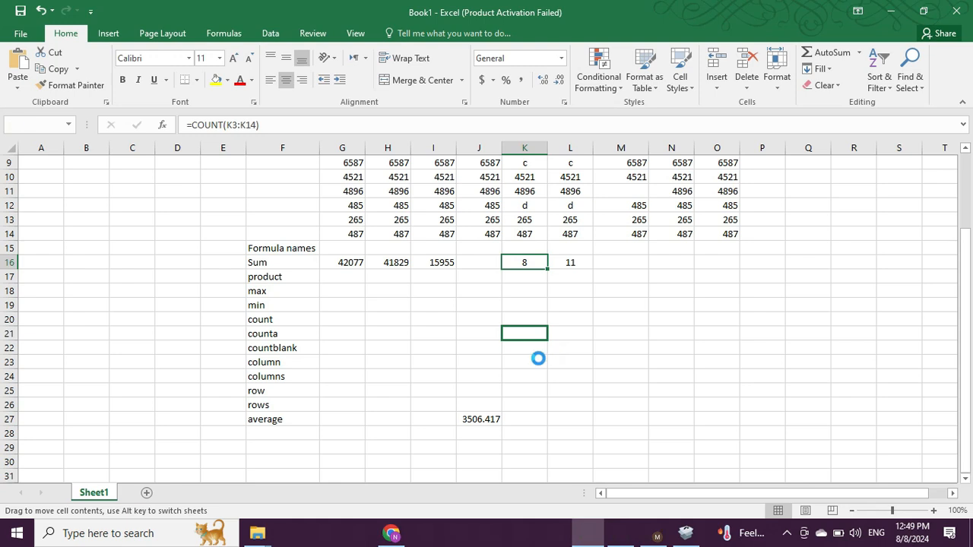
click(511, 307)
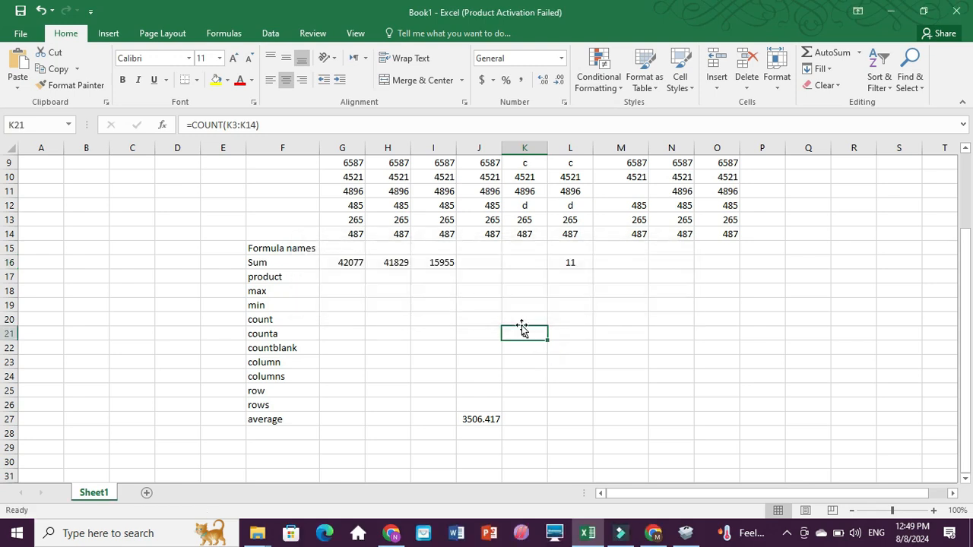
click(521, 320)
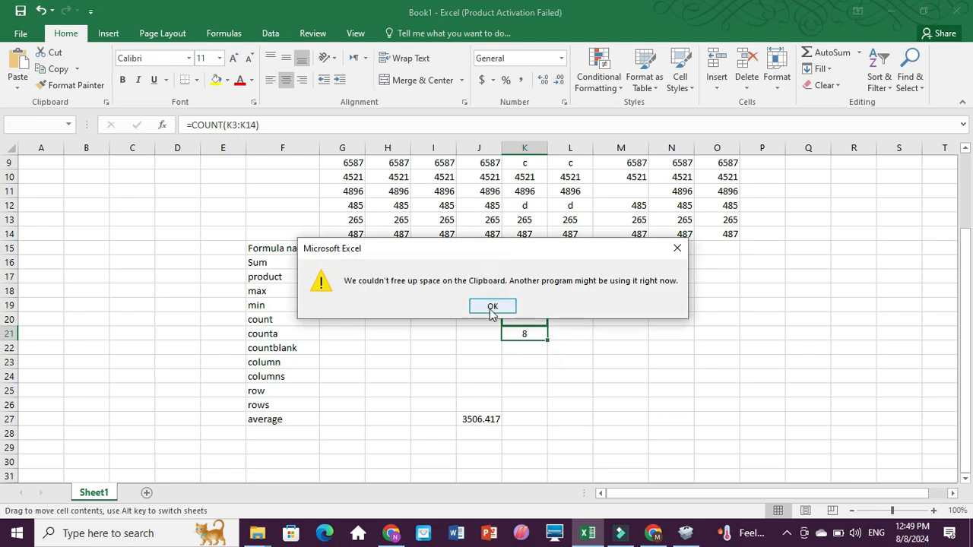
click(495, 307)
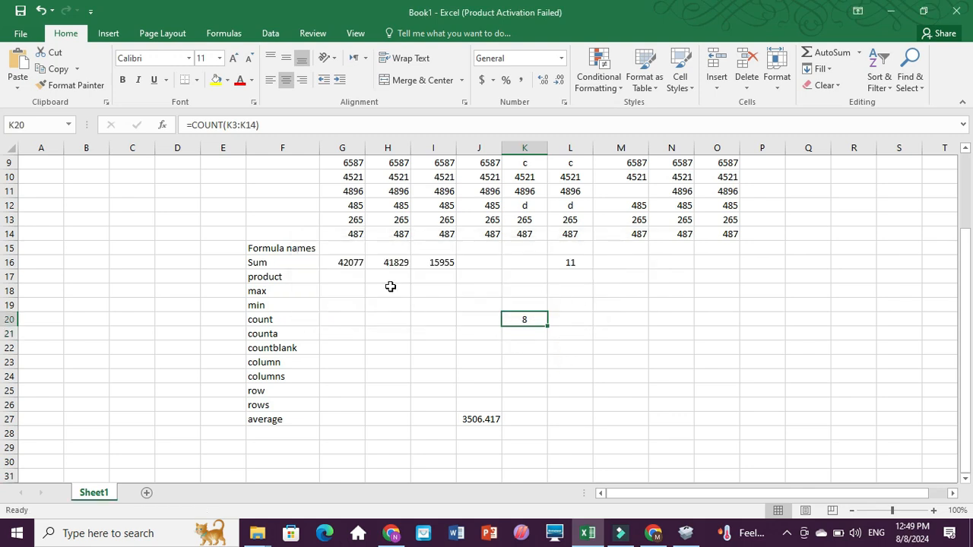
Undo the recent edits back to the point where only the SUM formula in G16 is entered
drag(283, 420, 263, 273)
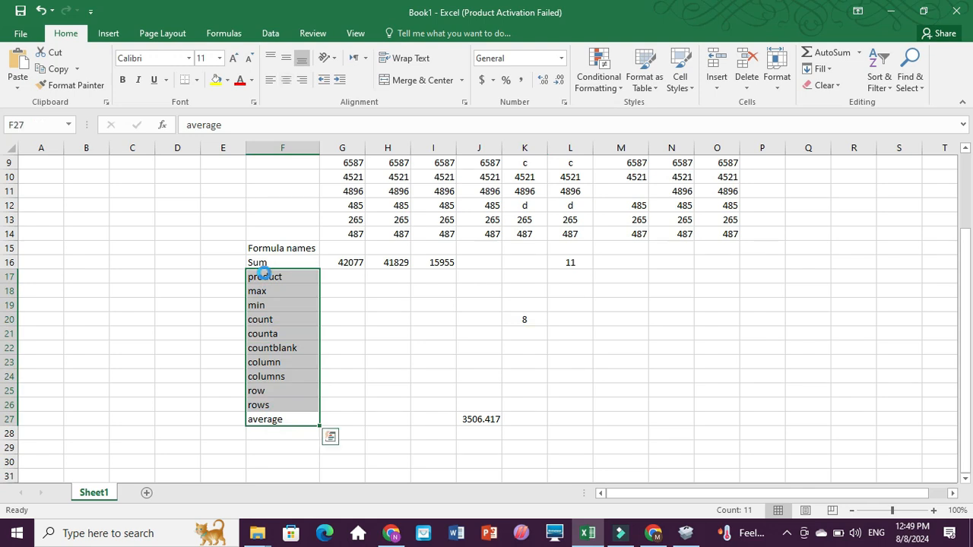
key(ctrl+z)
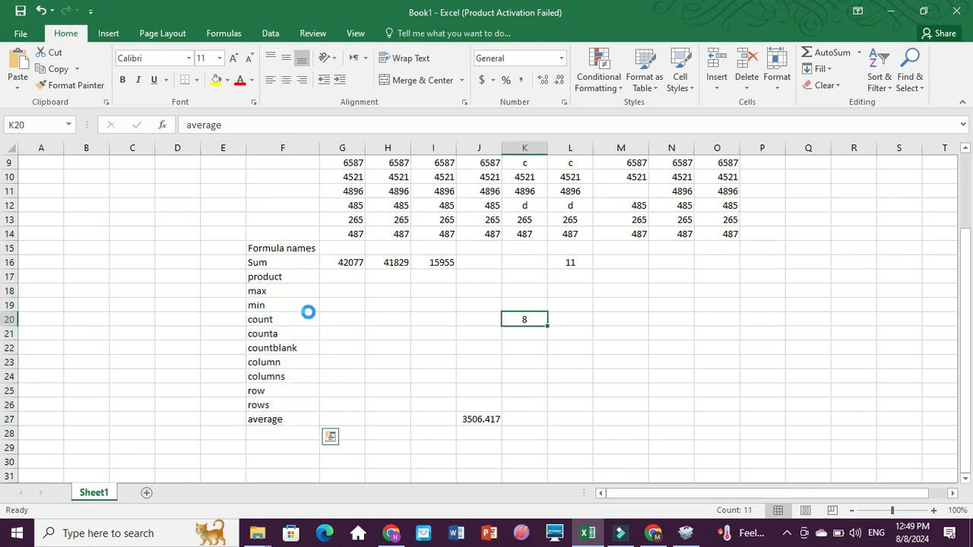
key(ctrl+z)
key(ctrl+z)
key(ctrl+z)
key(ctrl+z)
key(ctrl+z)
key(ctrl+z)
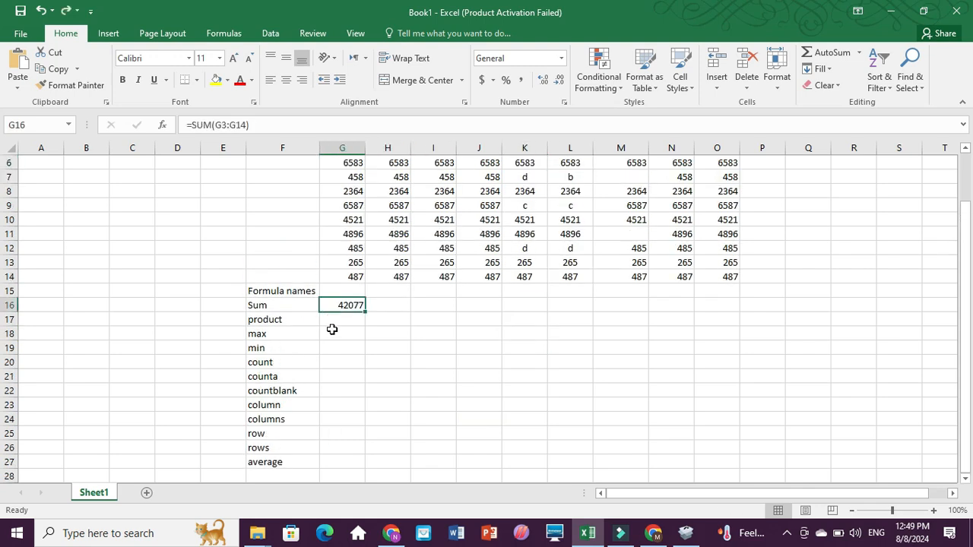
Redo the undone edits up to the COUNTA formula in L16
key(ctrl+y)
key(ctrl+y)
key(ctrl+y)
key(ctrl+y)
key(ctrl+y)
key(ctrl+y)
key(ctrl+y)
key(ctrl+y)
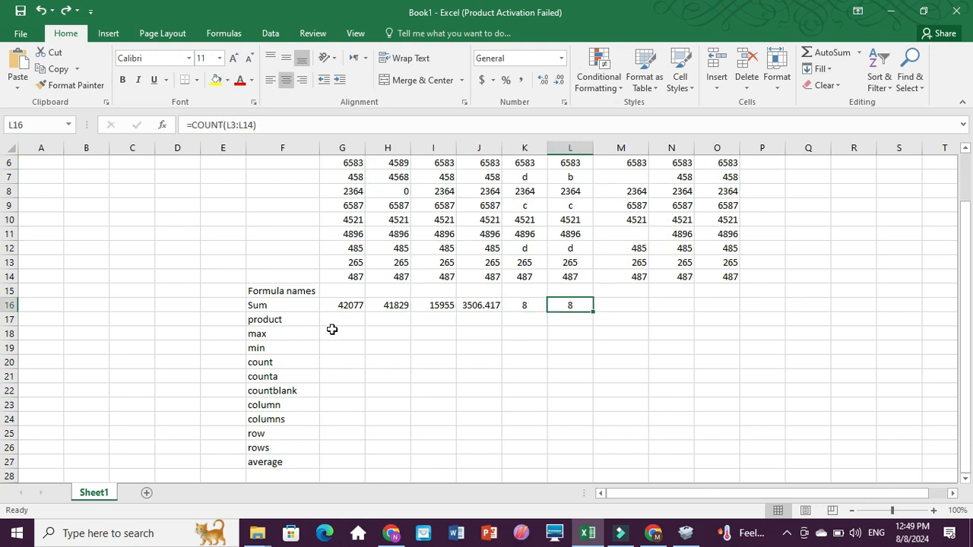
key(ctrl+y)
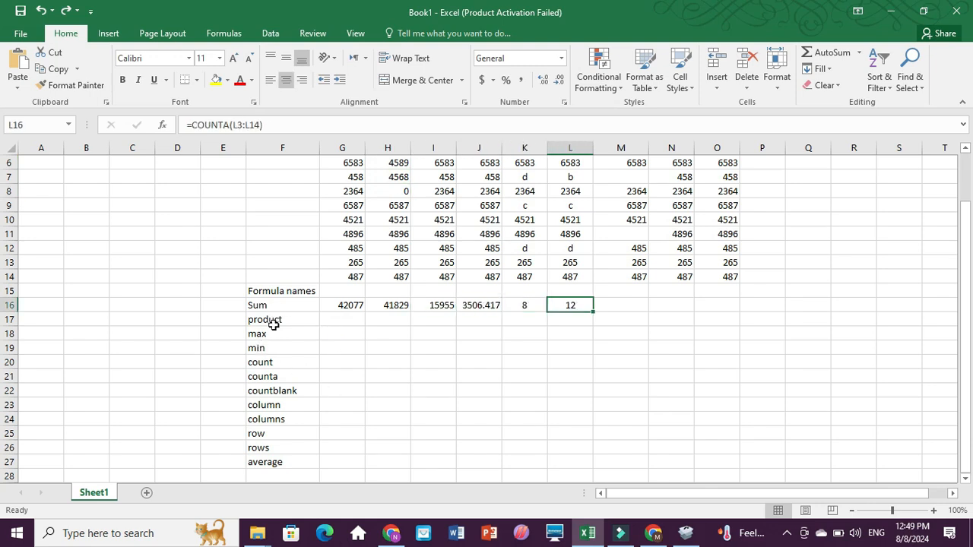
Delete the list of formula names in F16:F27 and its heading in F15
drag(265, 304, 263, 462)
key(Delete)
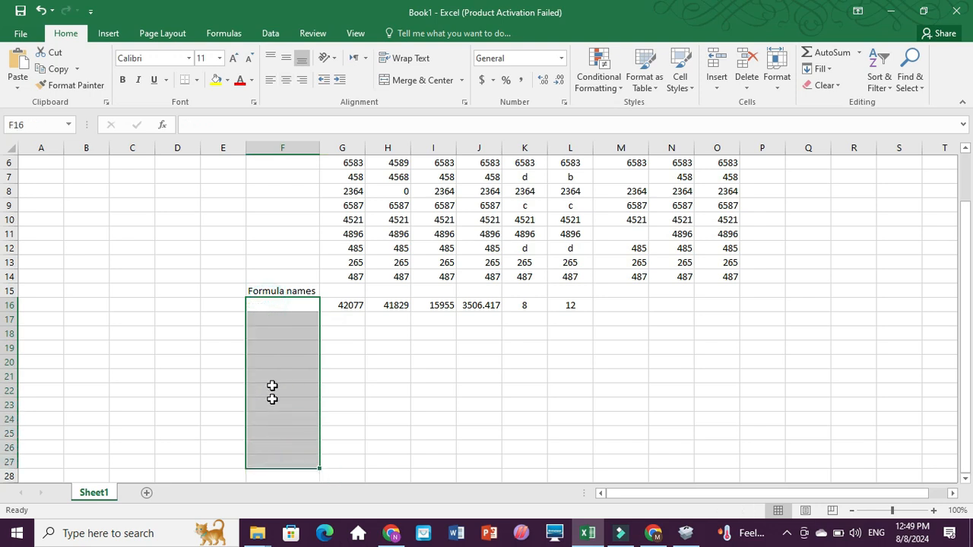
click(269, 290)
key(Delete)
Enter a COUNTBLANK formula in M16 for the range M3:M14
scroll(441, 391, up, 2)
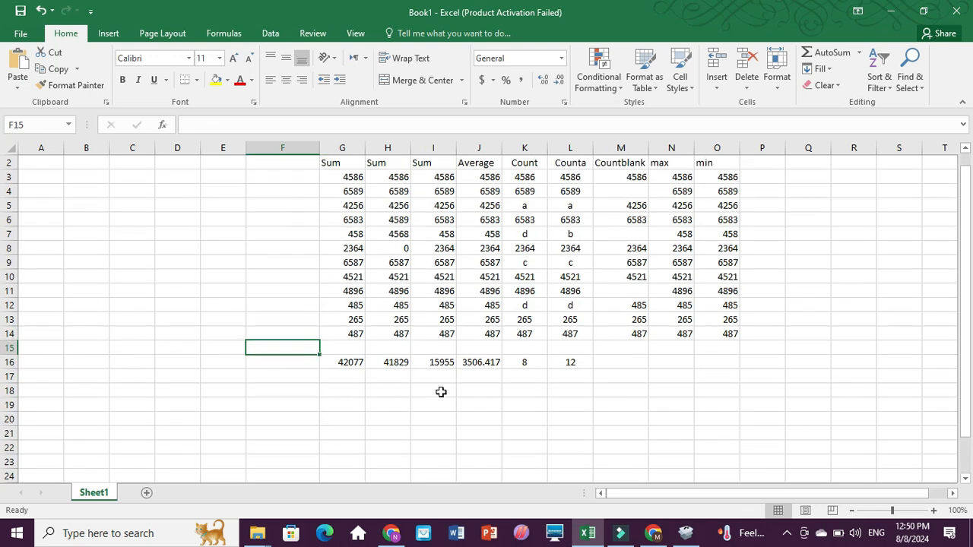
scroll(441, 392, up, 1)
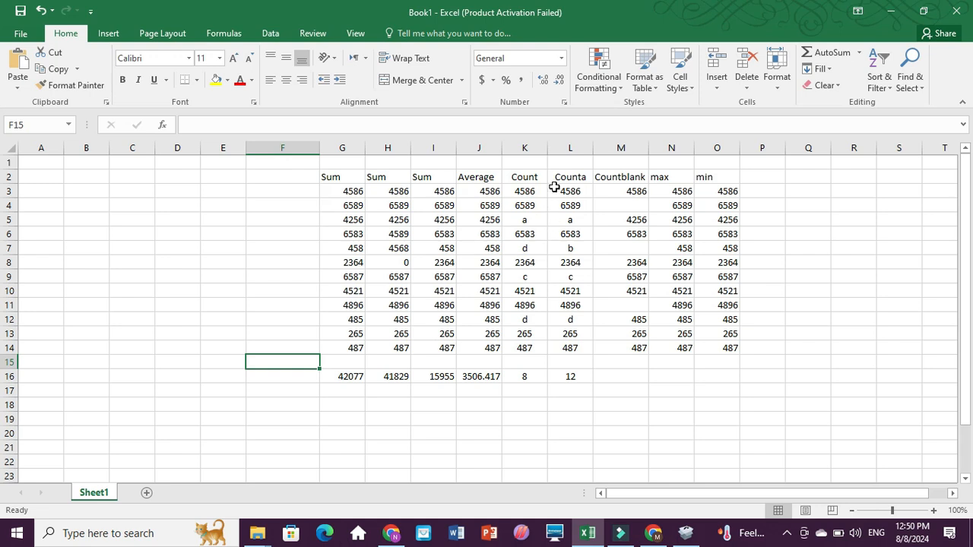
click(608, 378)
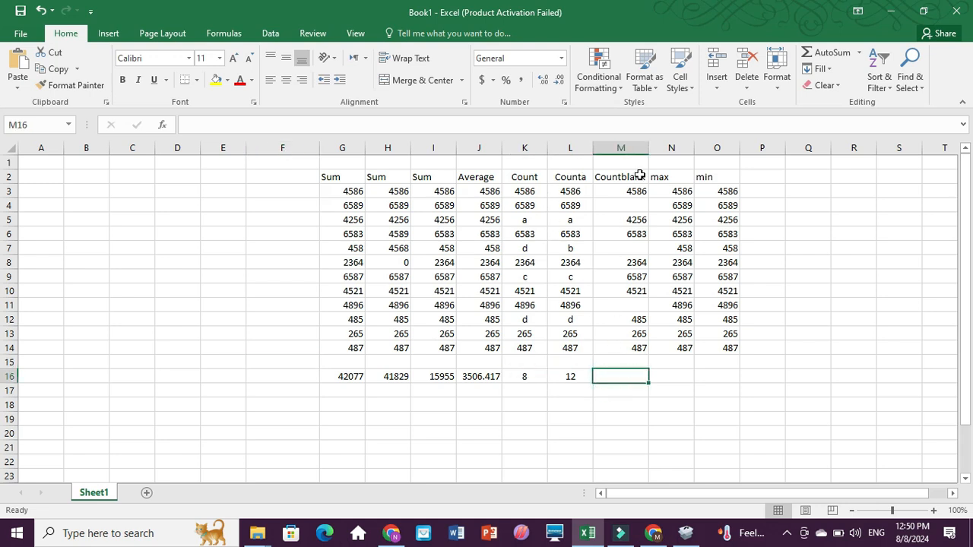
text(=count)
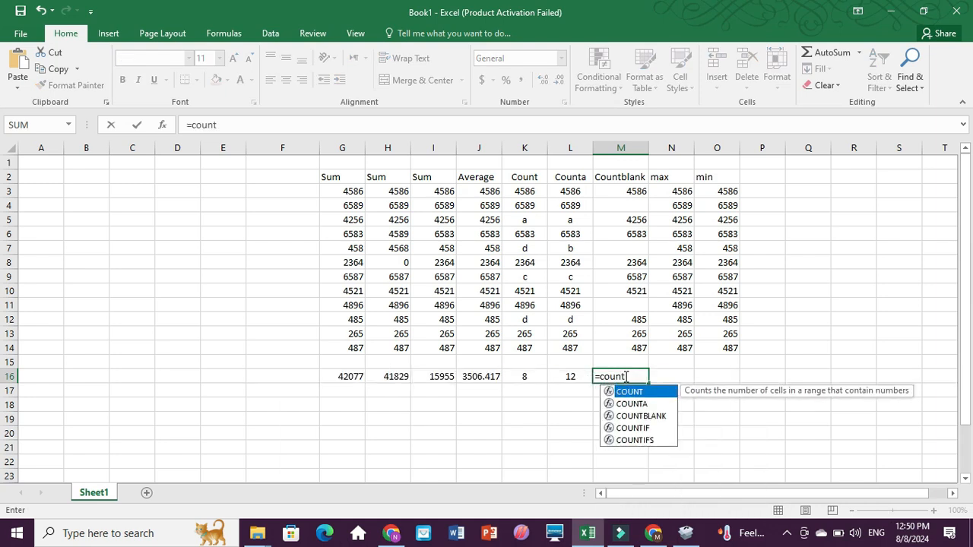
key(Down)
key(Down)
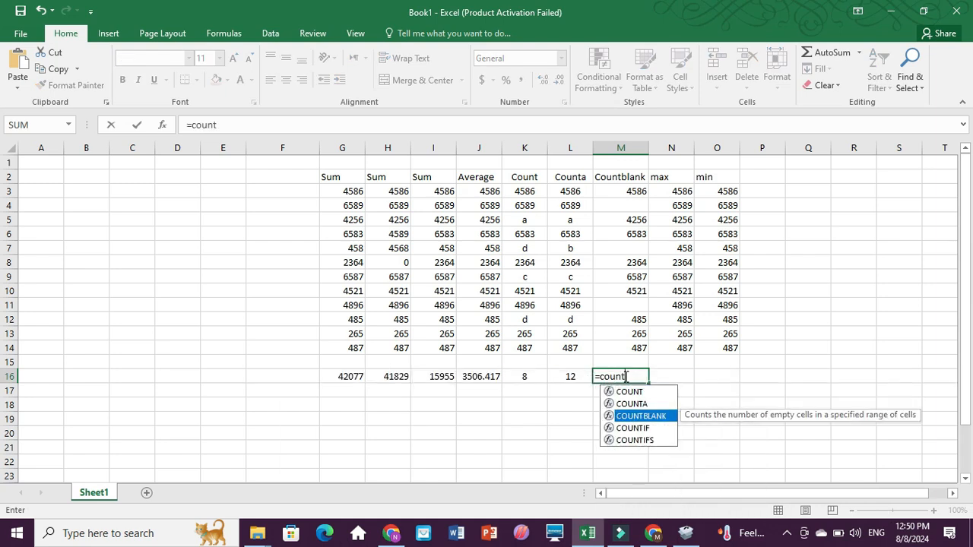
key(Tab)
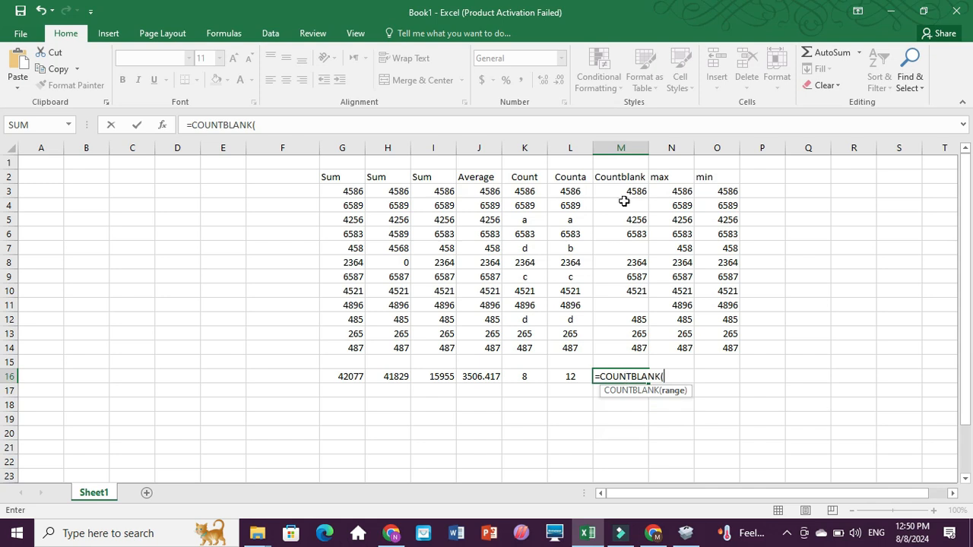
drag(628, 190, 627, 342)
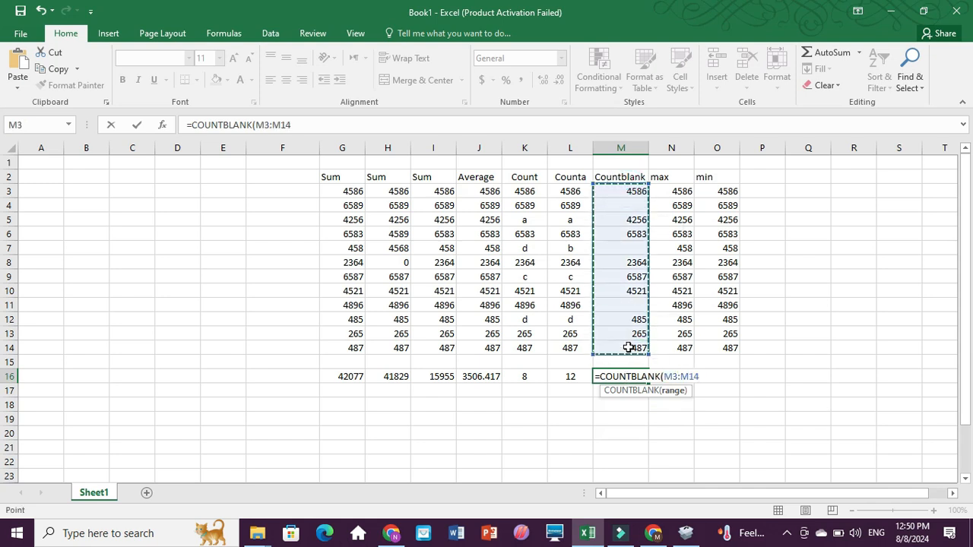
key(Return)
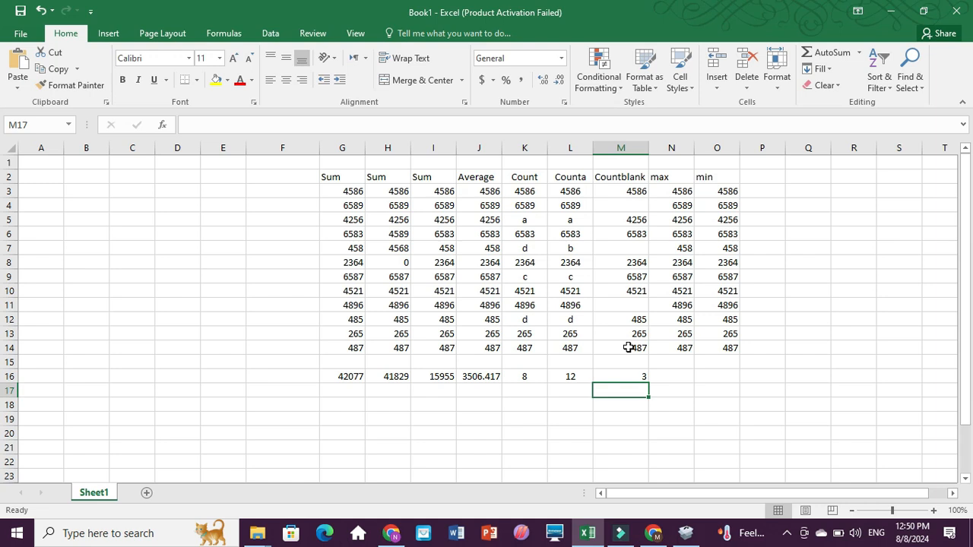
Enter a MAX formula in N16 for the range N3:N14
key(Right)
key(Up)
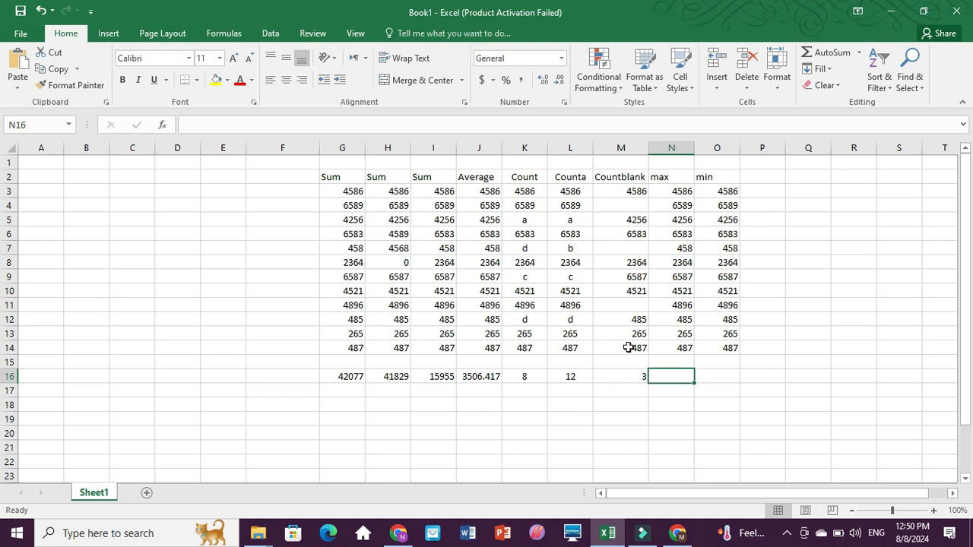
text(=max)
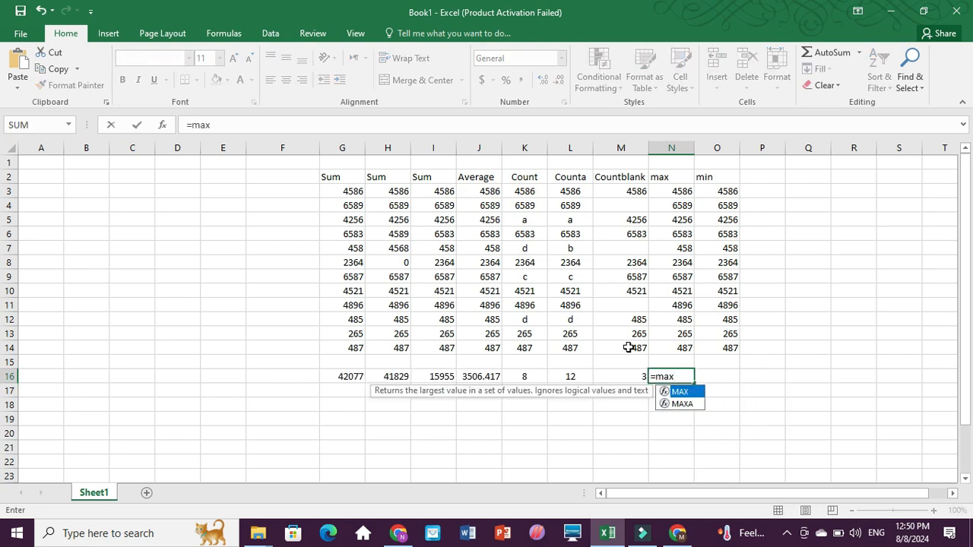
key(Tab)
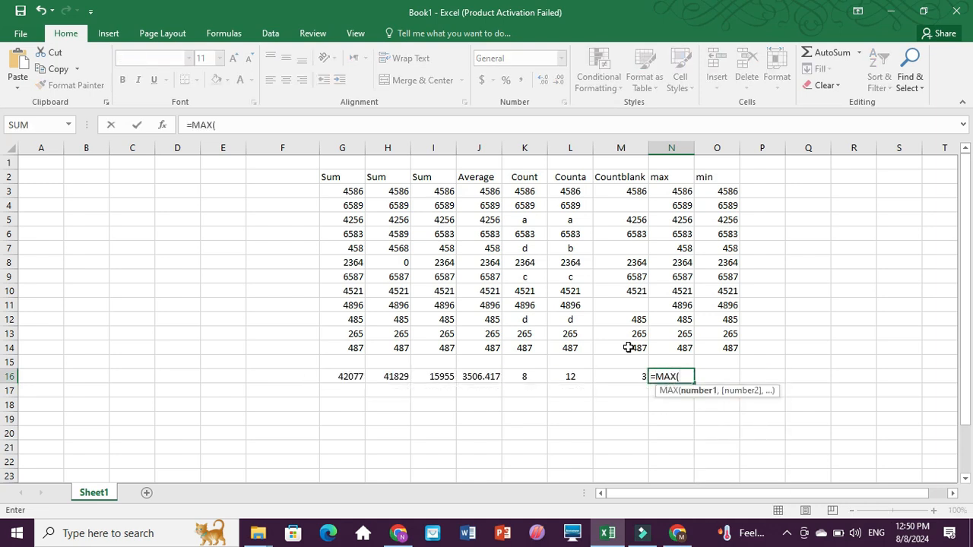
drag(680, 192, 680, 347)
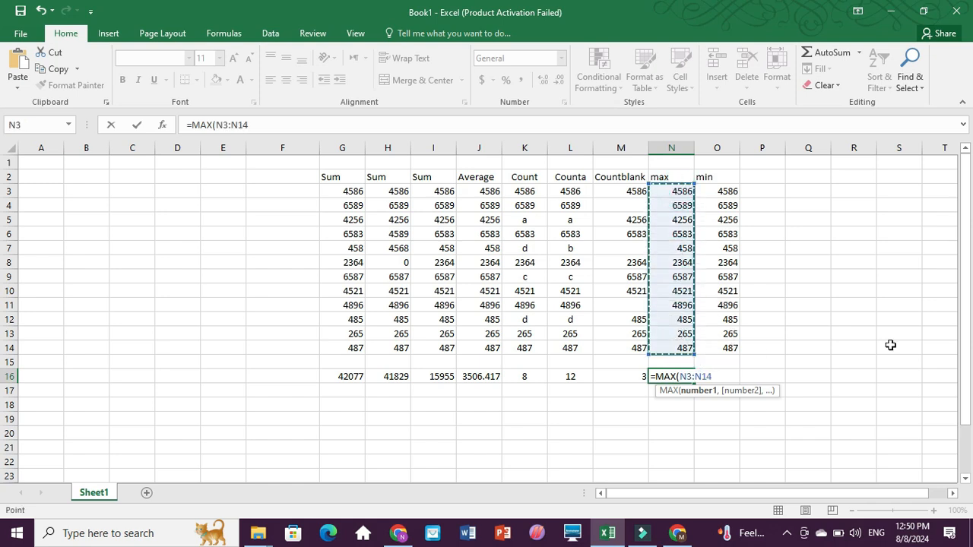
key(Return)
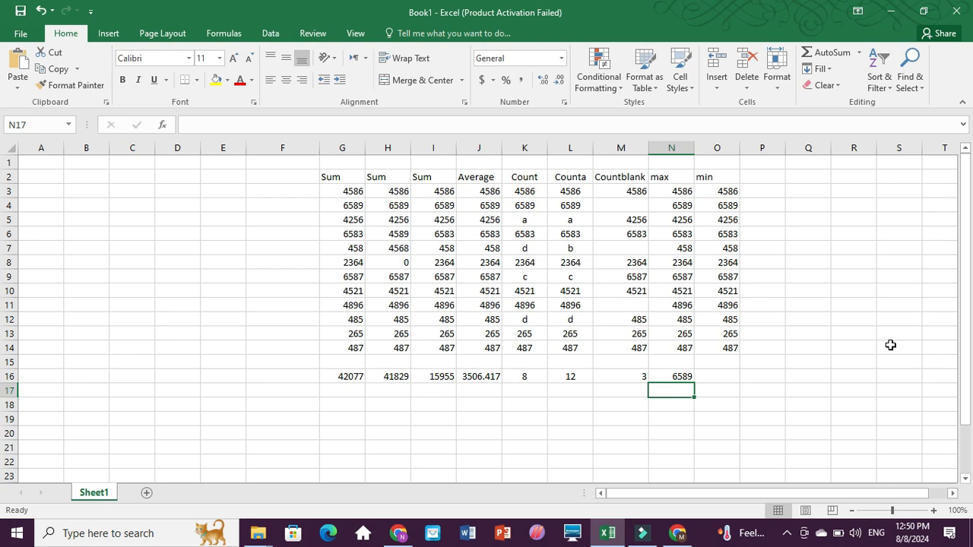
Enter a MIN formula in O16 for the range O3:O14
key(Right)
key(Up)
text(=min)
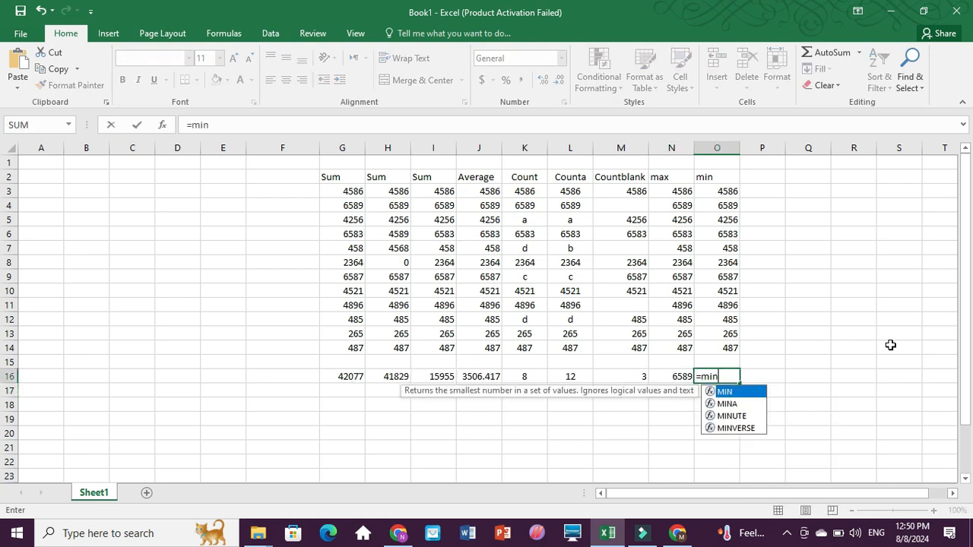
key(Tab)
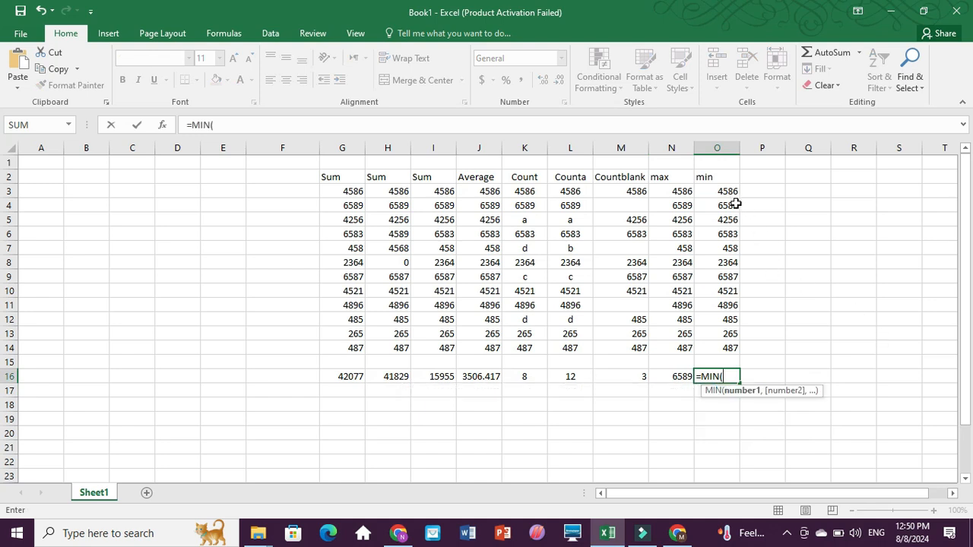
drag(730, 191, 730, 349)
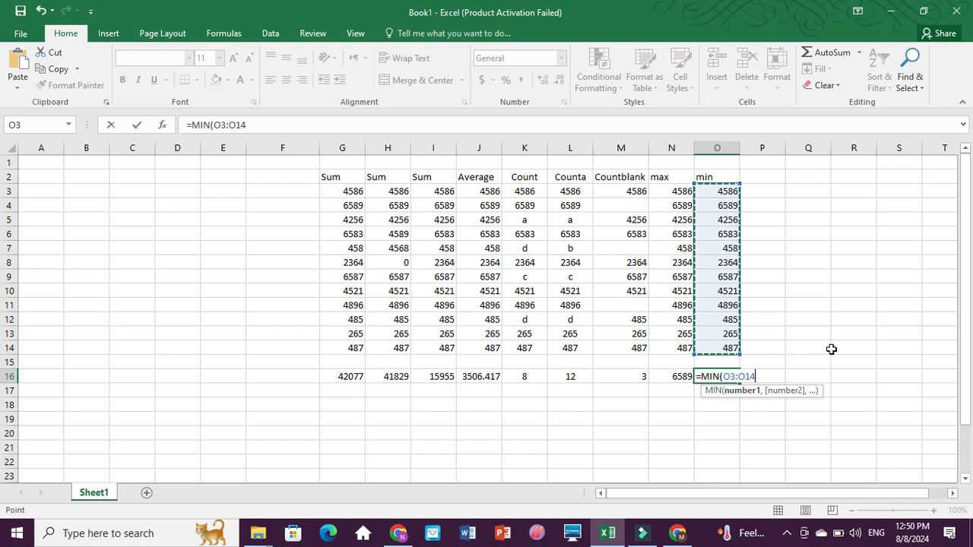
key(Return)
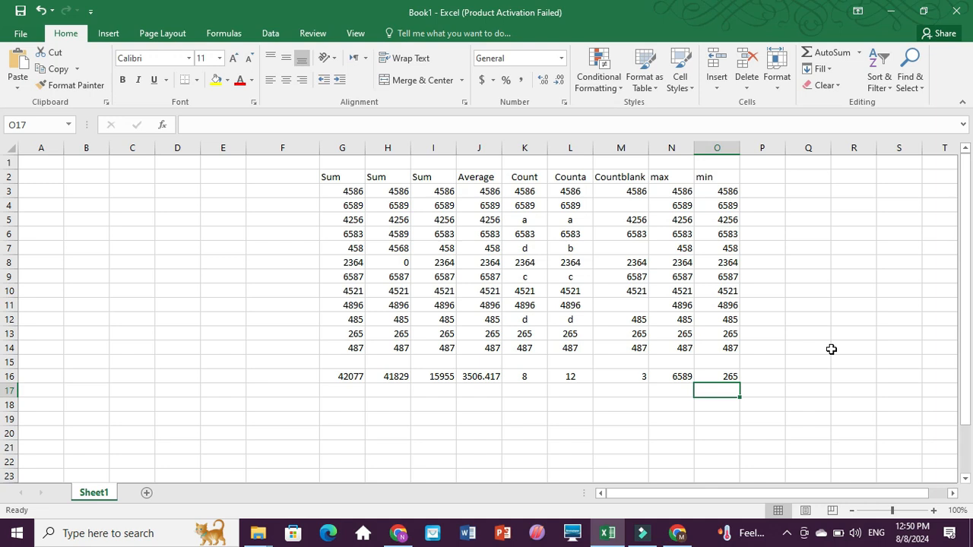
Enter a COLUMN formula in G19 that references cell T18
key(Left)
key(Left)
key(Left)
key(Left)
key(Left)
key(Left)
key(Left)
key(Left)
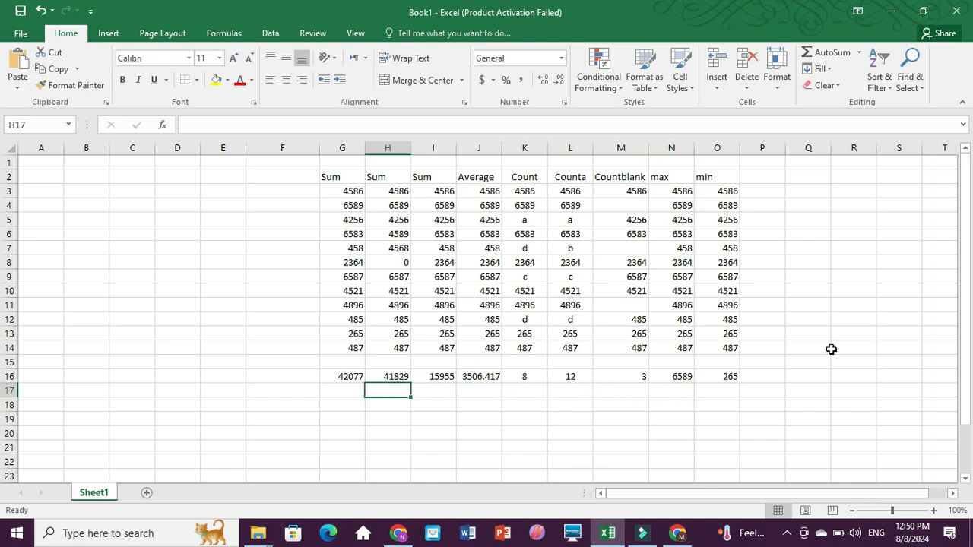
key(Down)
key(Down)
text(=colum)
key(Tab)
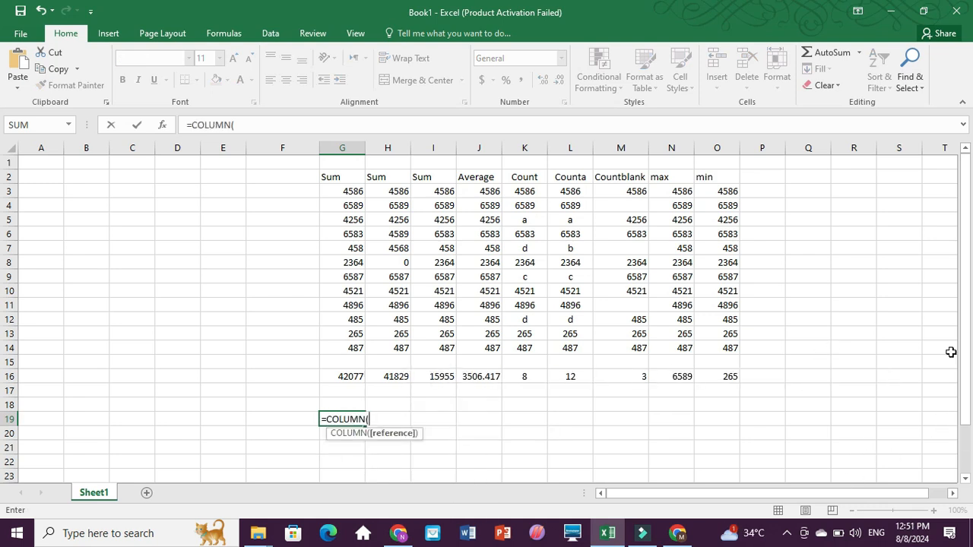
click(934, 405)
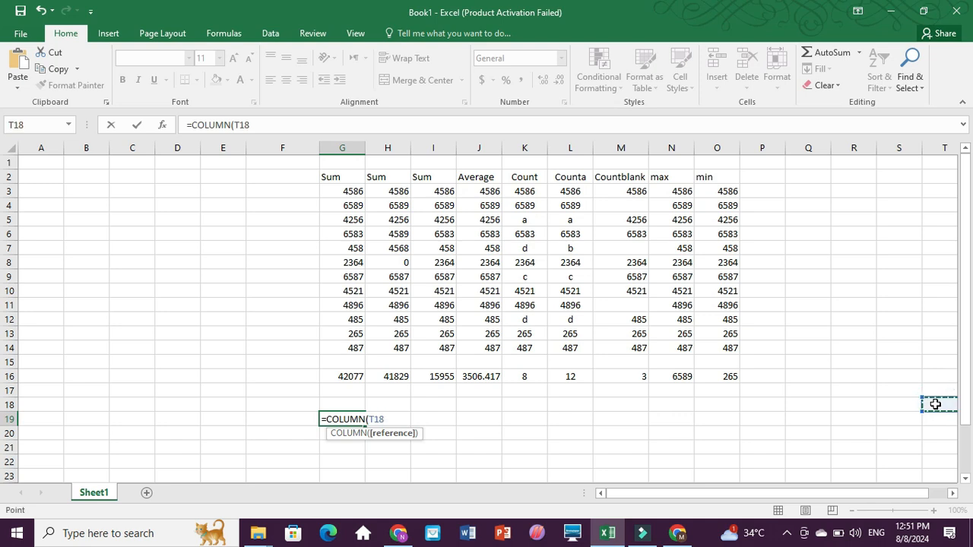
text())
key(Return)
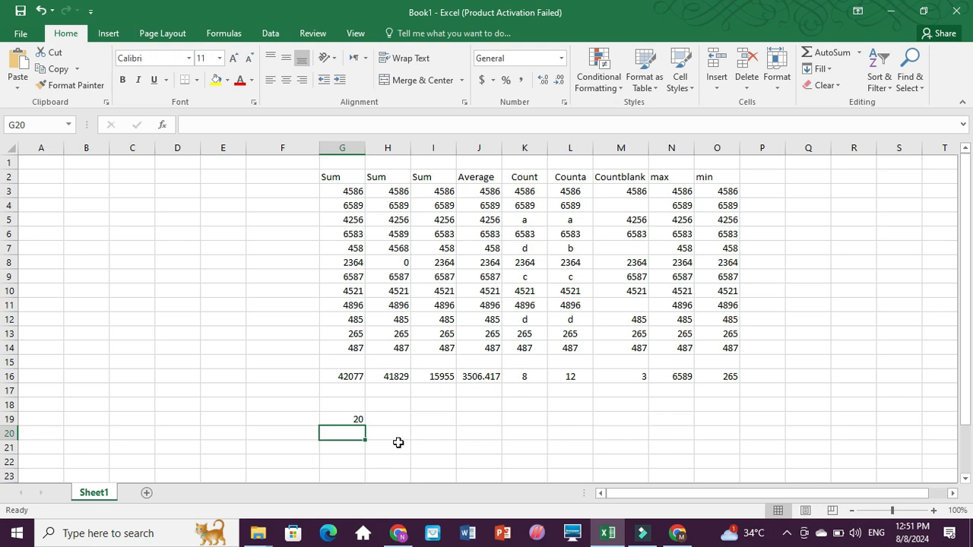
Add the labels "column" in F19 and "columns" in F20
key(Up)
key(Left)
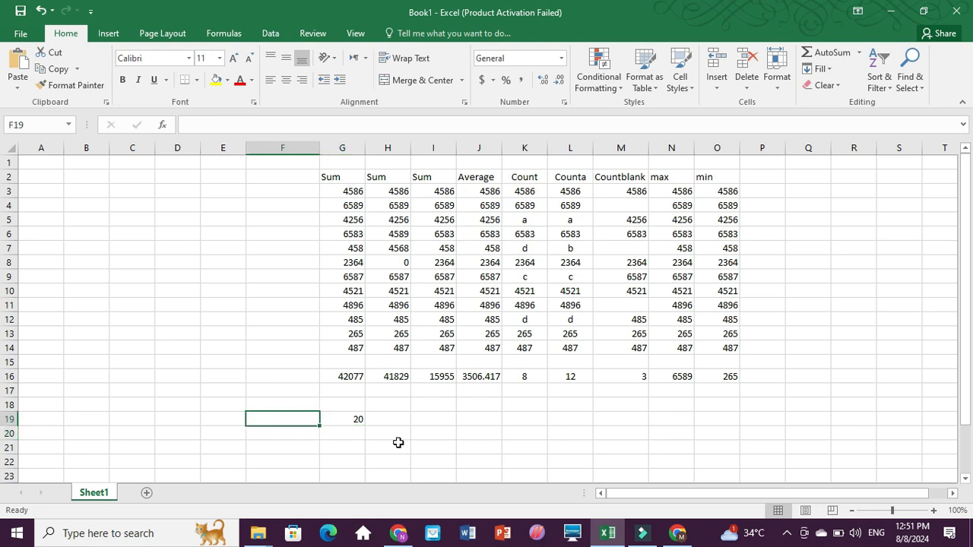
text(column)
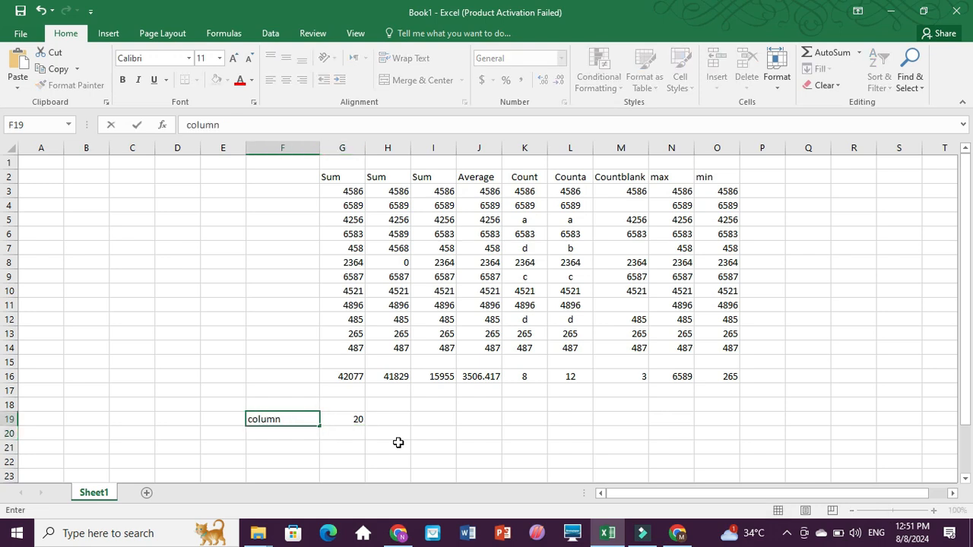
key(Return)
text(columns)
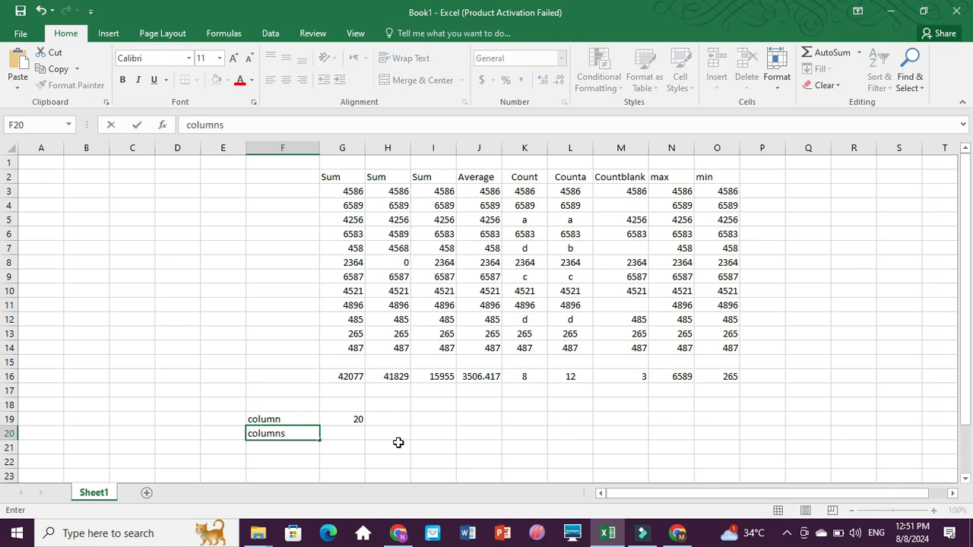
key(Tab)
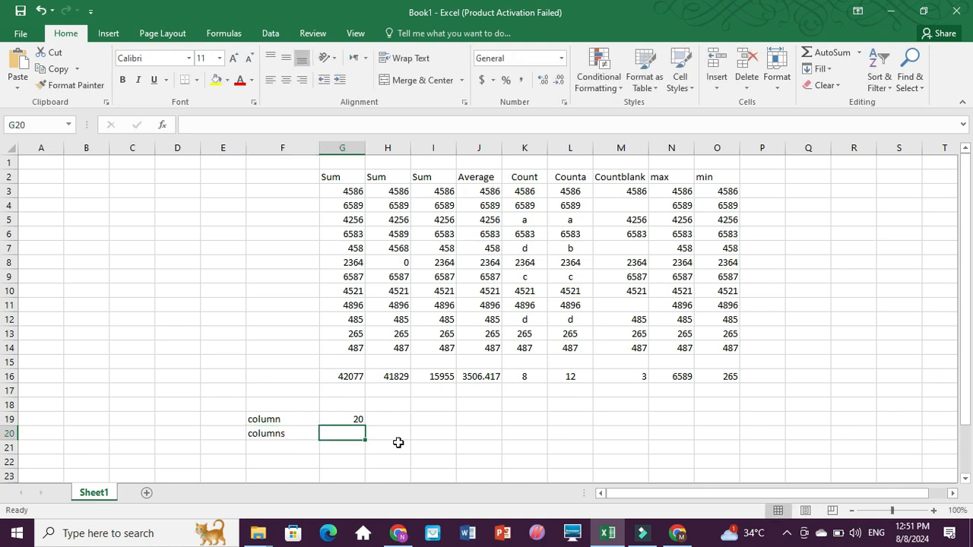
Enter a COLUMNS formula in G20 for the range H22:R22
text(=col)
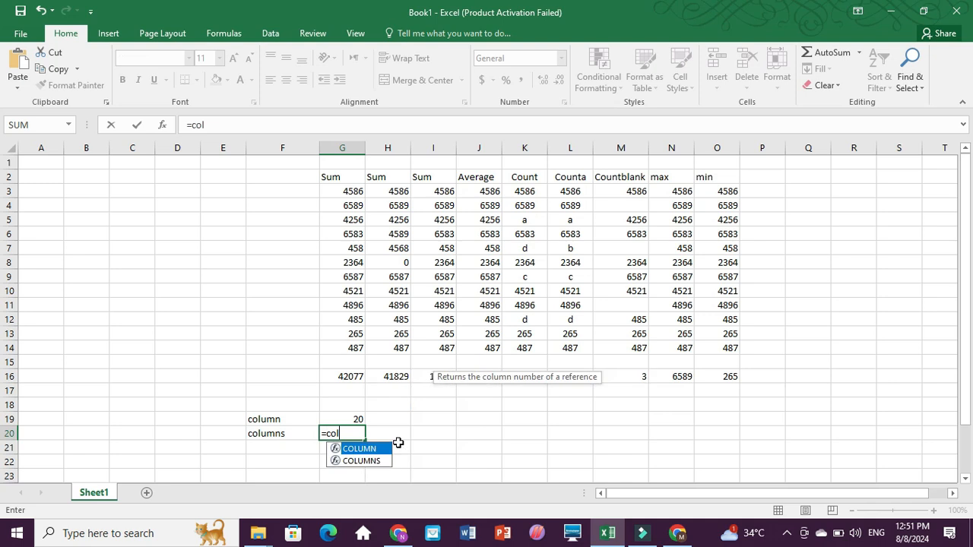
text(ums)
key(Tab)
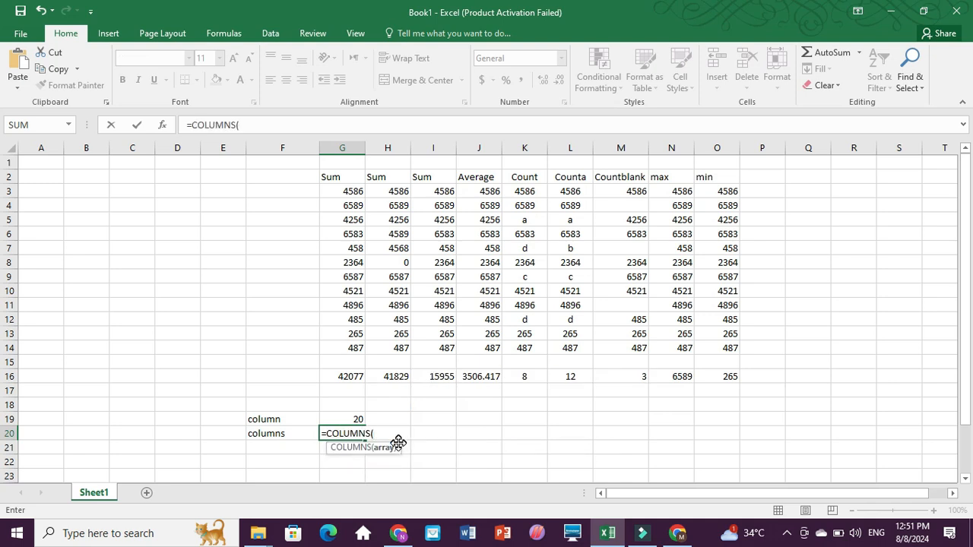
drag(378, 464, 871, 468)
text())
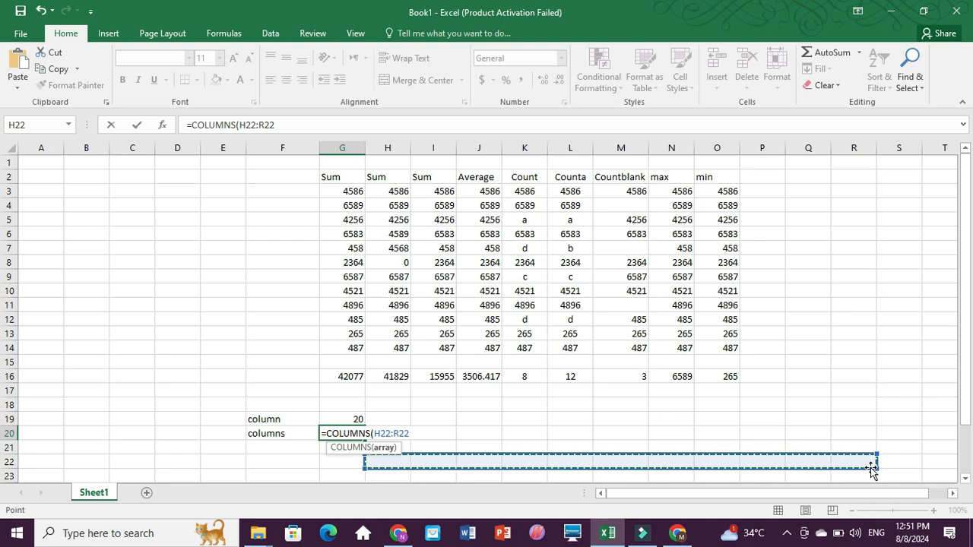
key(Return)
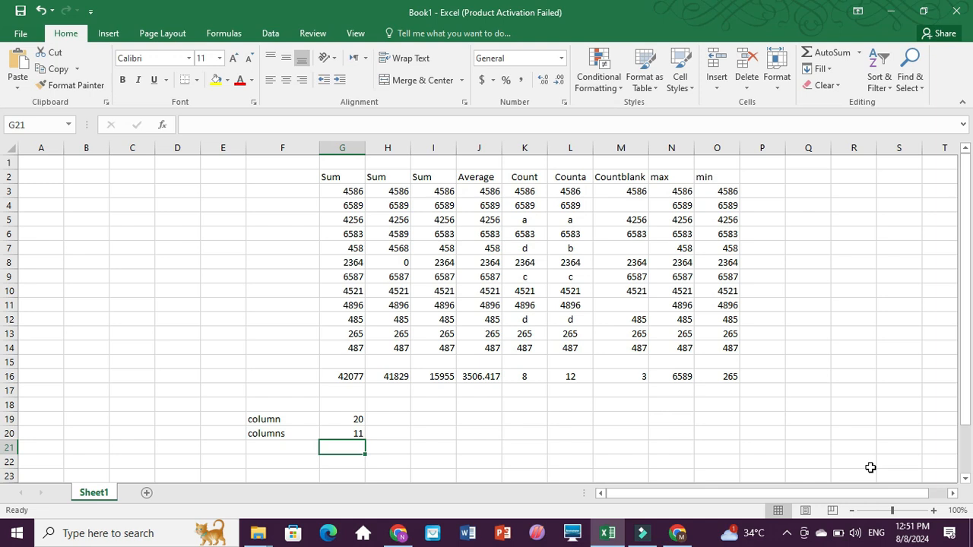
Label F21 "row" and enter a ROW formula in G21 that references cell O24
key(Left)
key(Left)
key(Right)
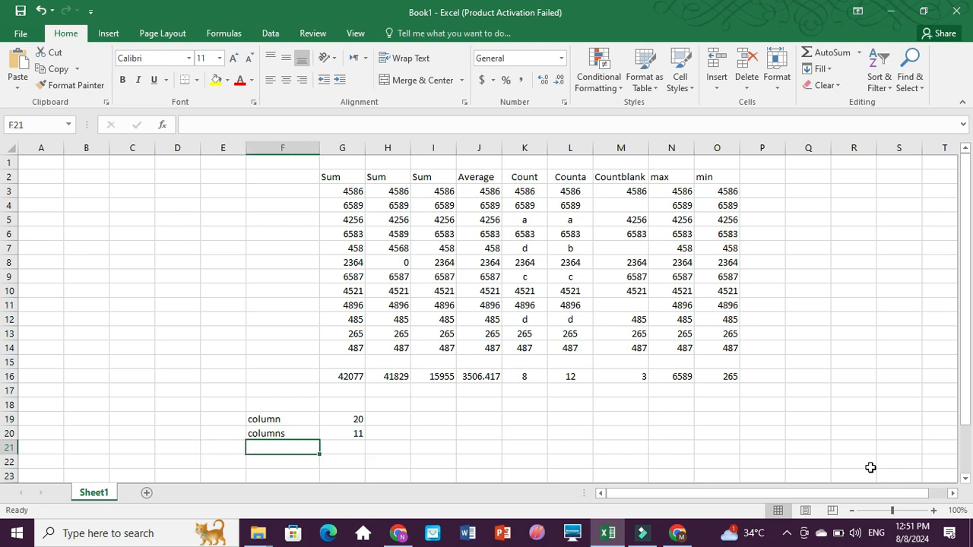
text(row)
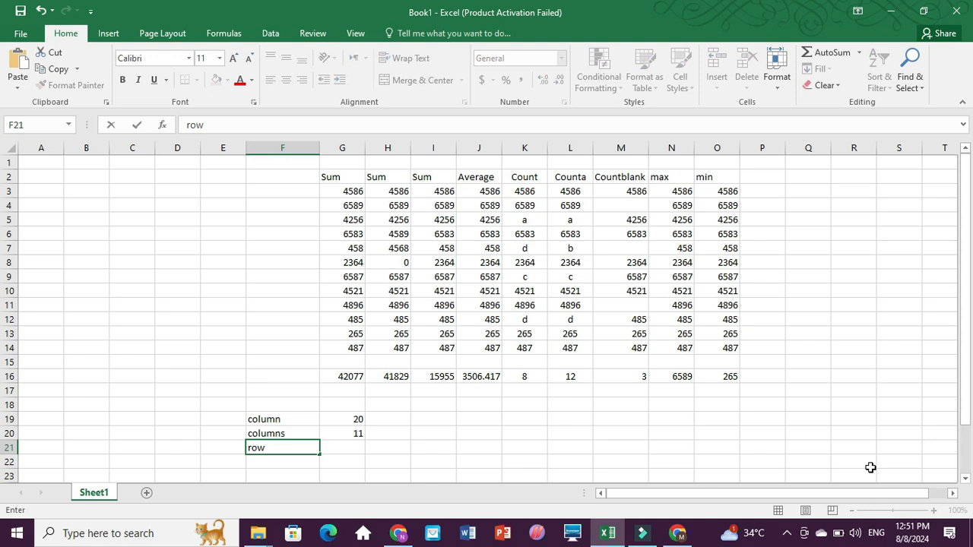
key(Right)
text(=row)
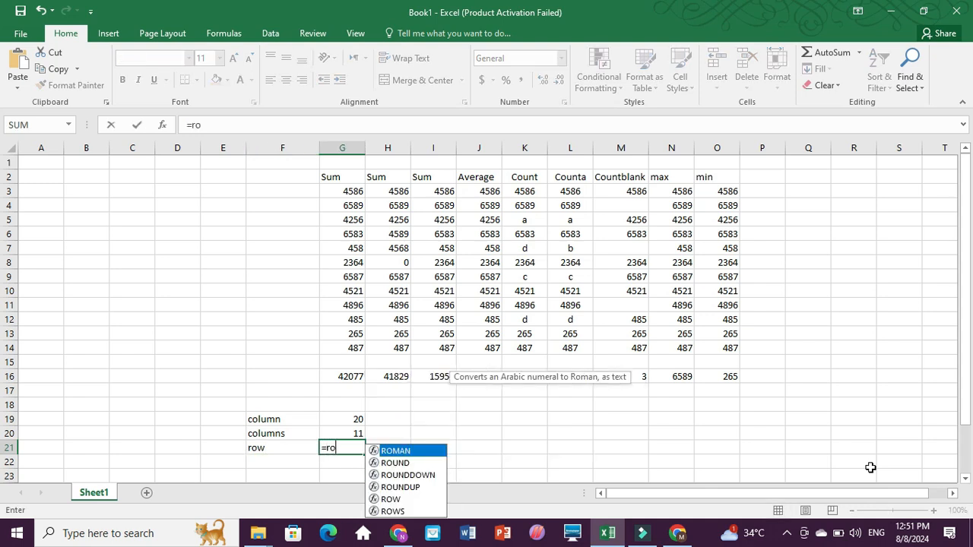
key(Tab)
drag(961, 405, 969, 427)
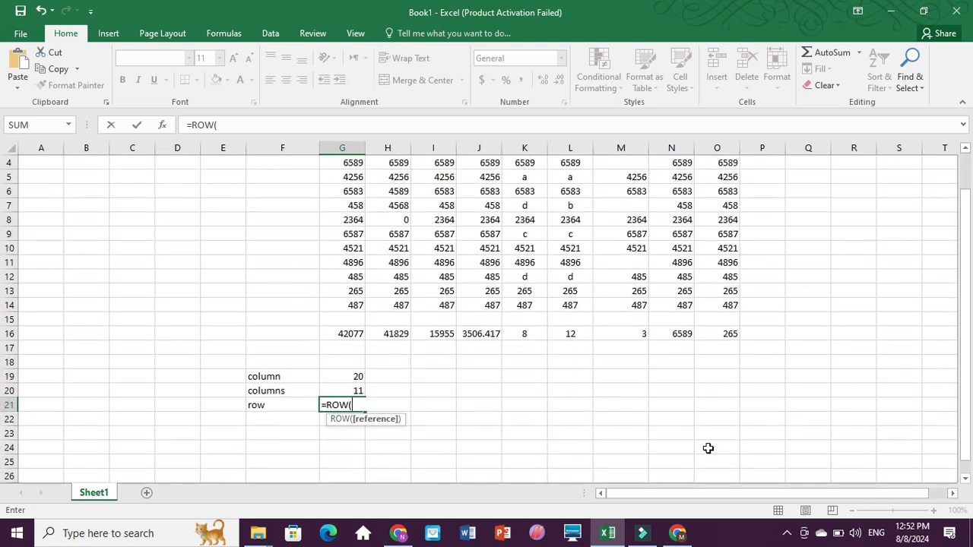
click(708, 448)
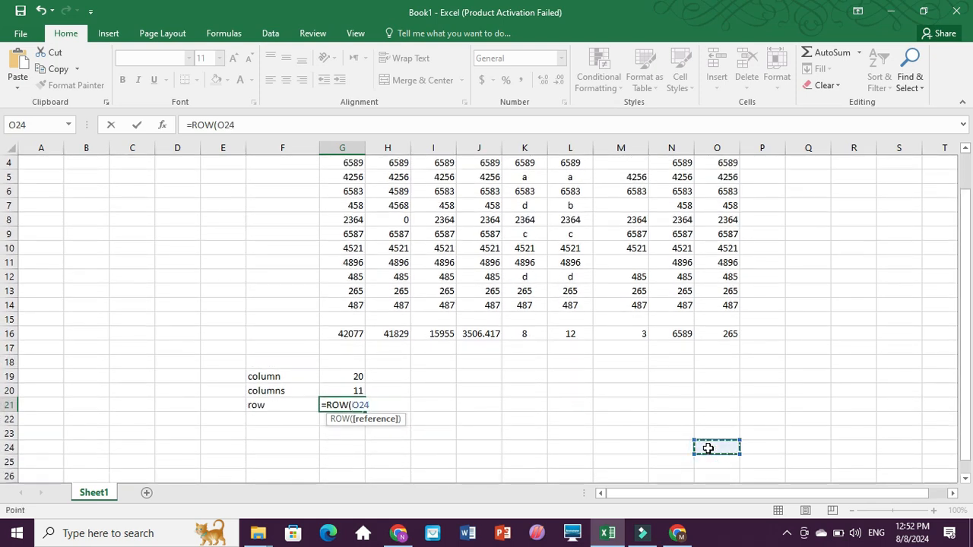
key(Return)
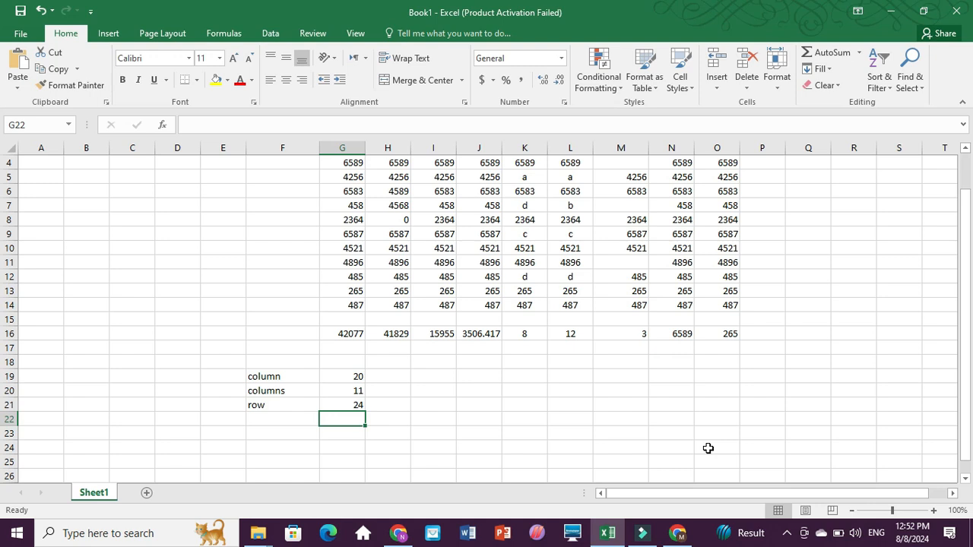
Label F22 "rows" and enter a ROWS formula in G22 for the range Q11:Q25
key(Left)
text(rows)
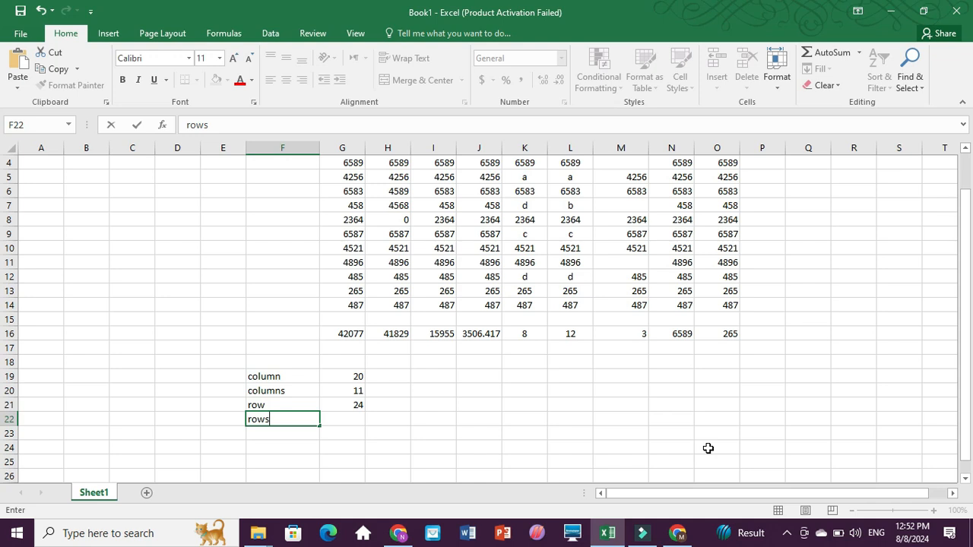
key(Right)
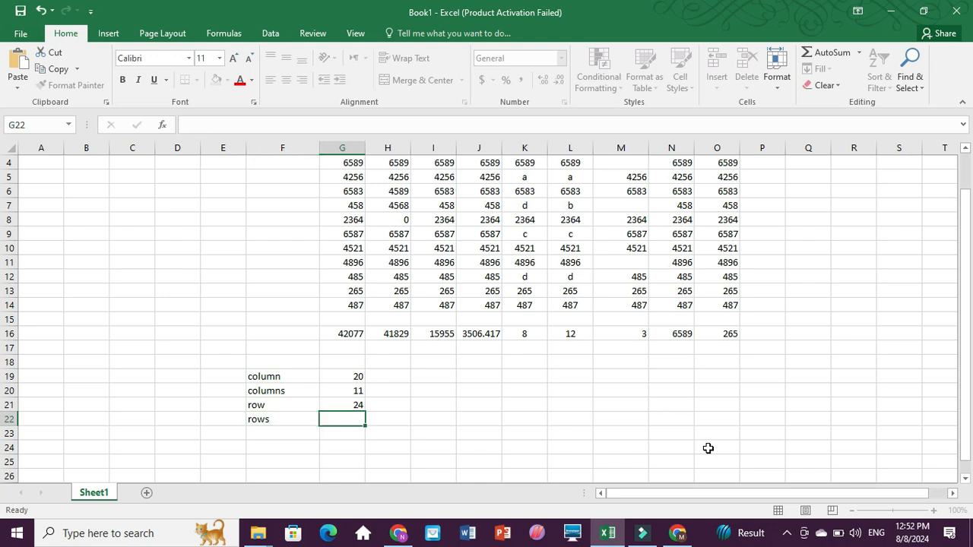
text(=rows)
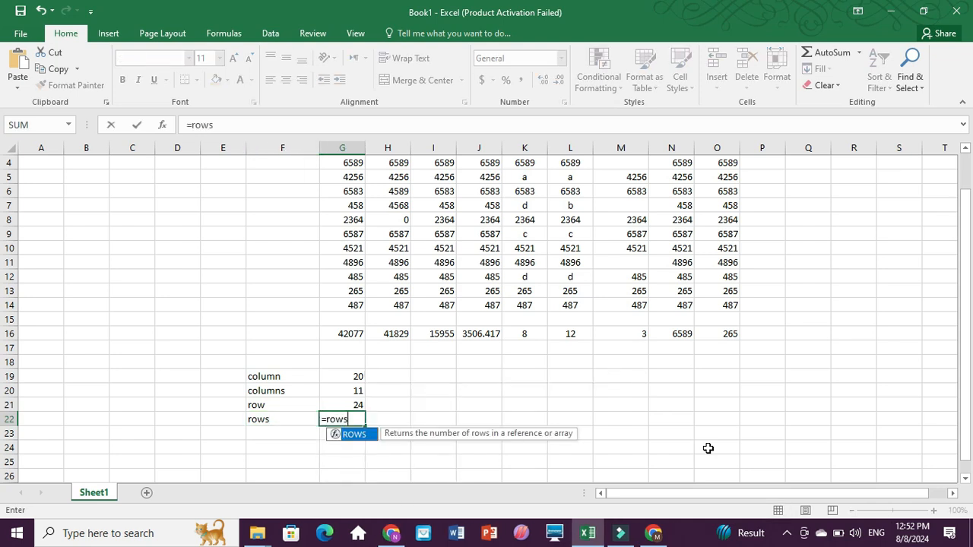
key(Tab)
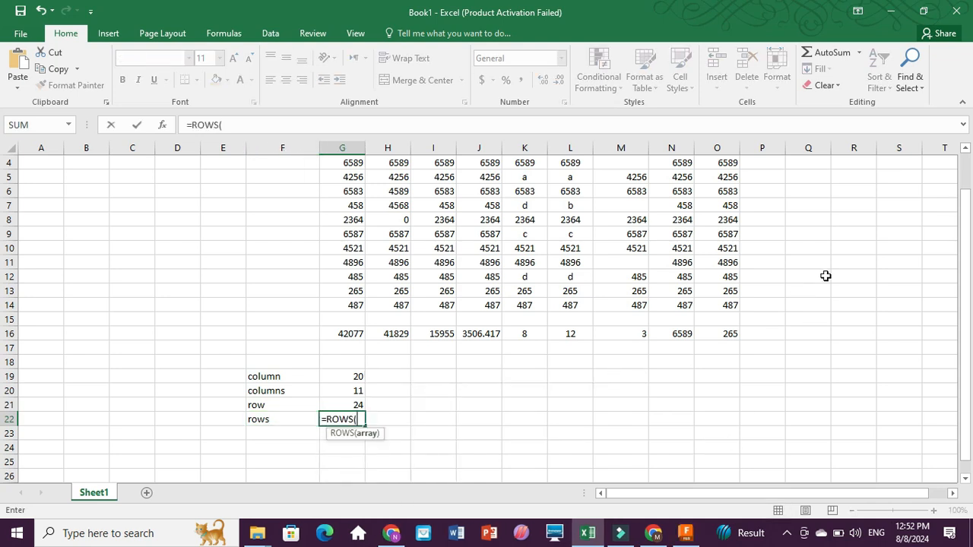
drag(819, 258, 817, 462)
text())
key(Return)
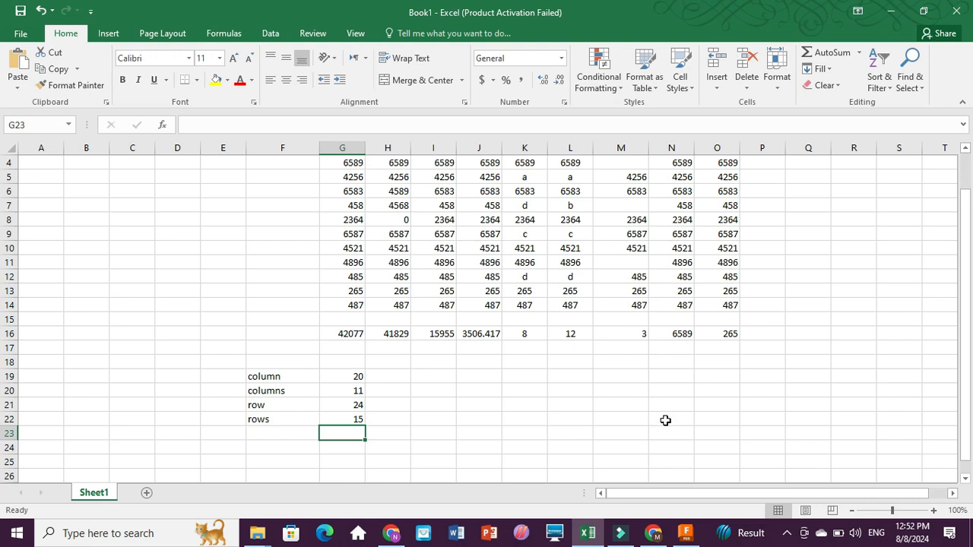
drag(964, 254, 970, 223)
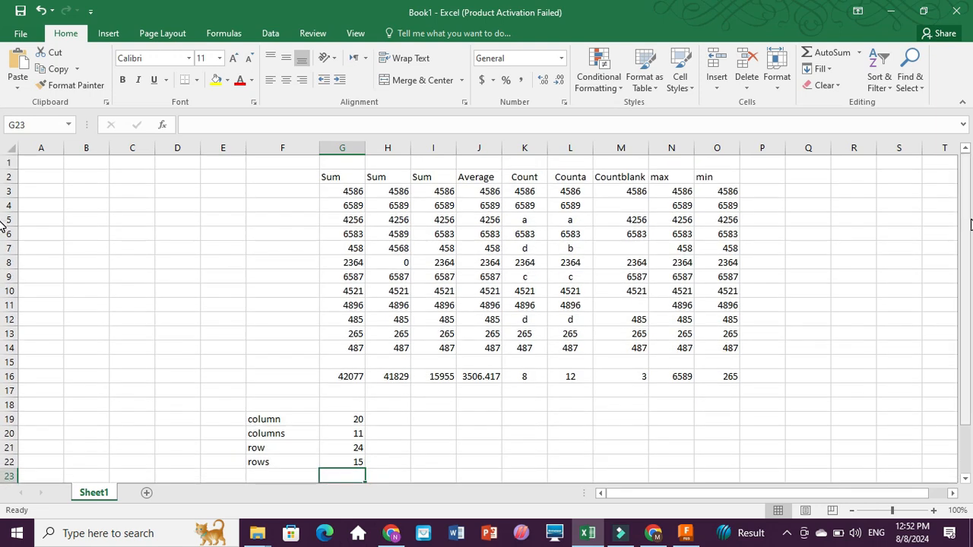